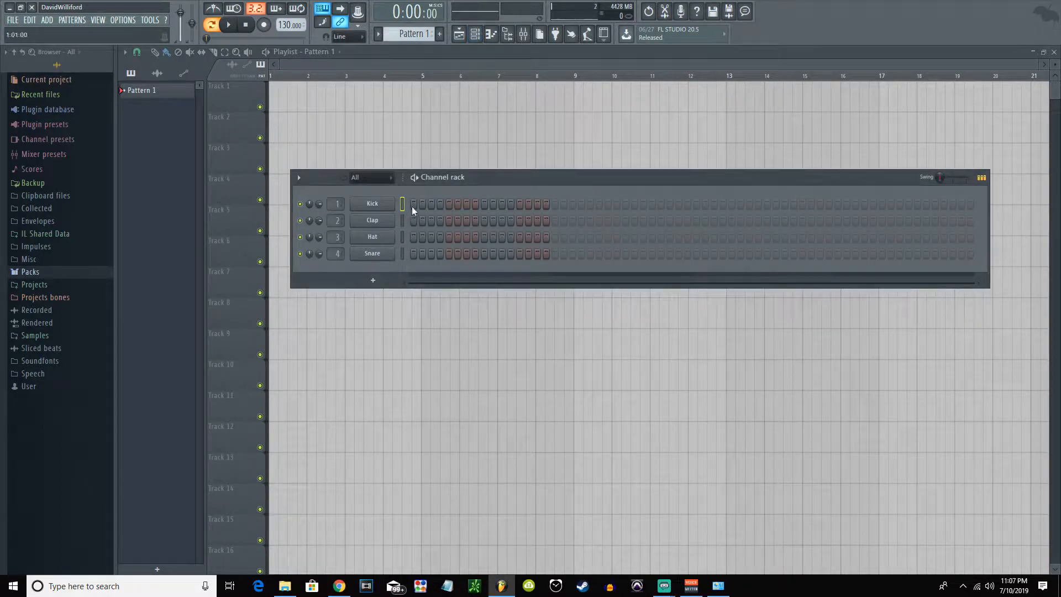
Place kicks on steps 1, 17, 33 and 49 and claps on steps 9, 25, 41 and 57, and play the pattern
click(484, 221)
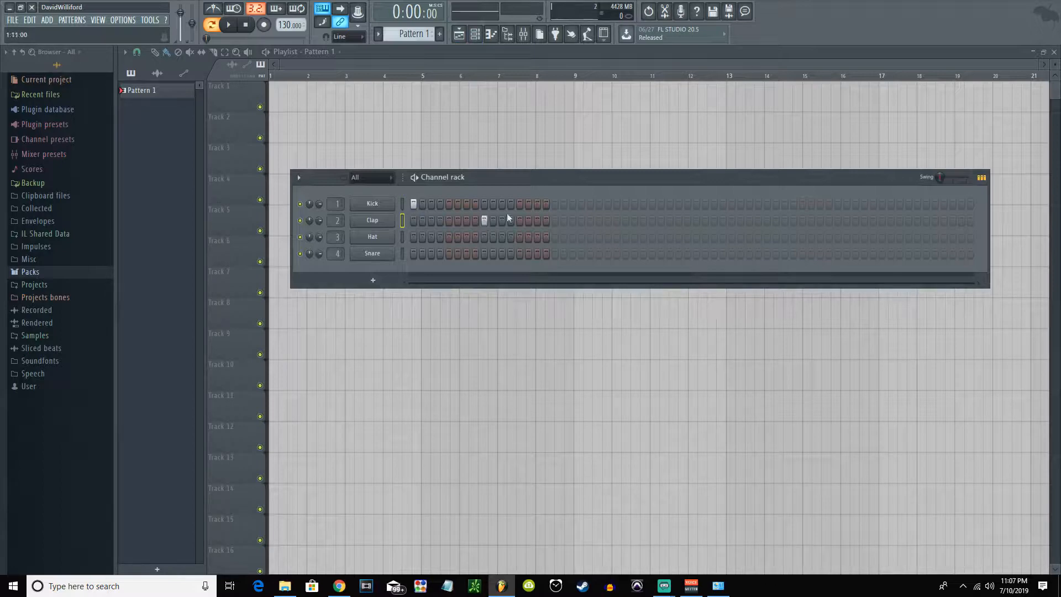
click(554, 205)
click(626, 220)
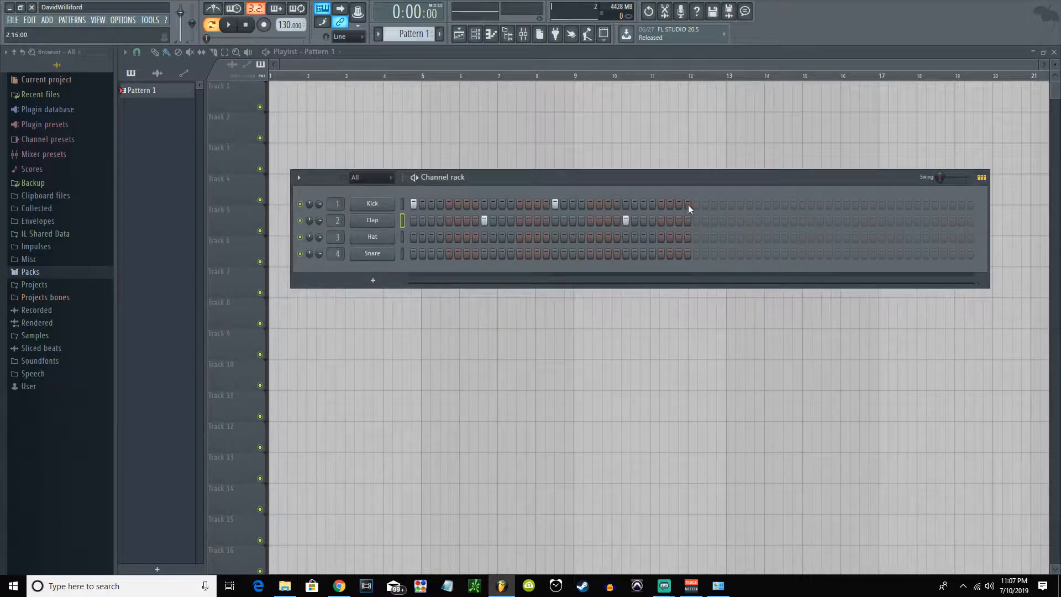
click(697, 204)
click(768, 221)
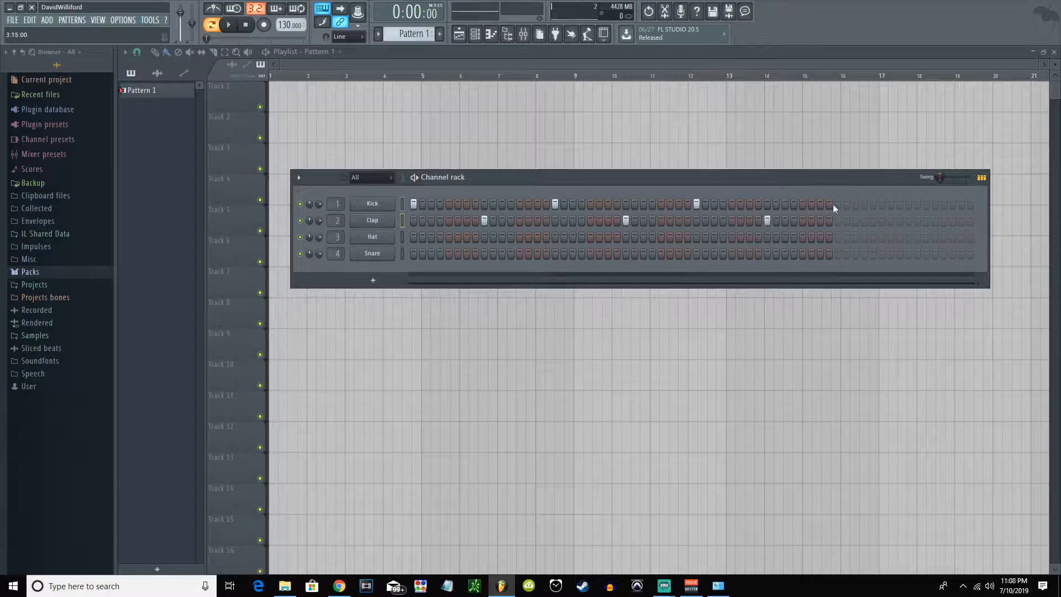
click(838, 204)
click(908, 220)
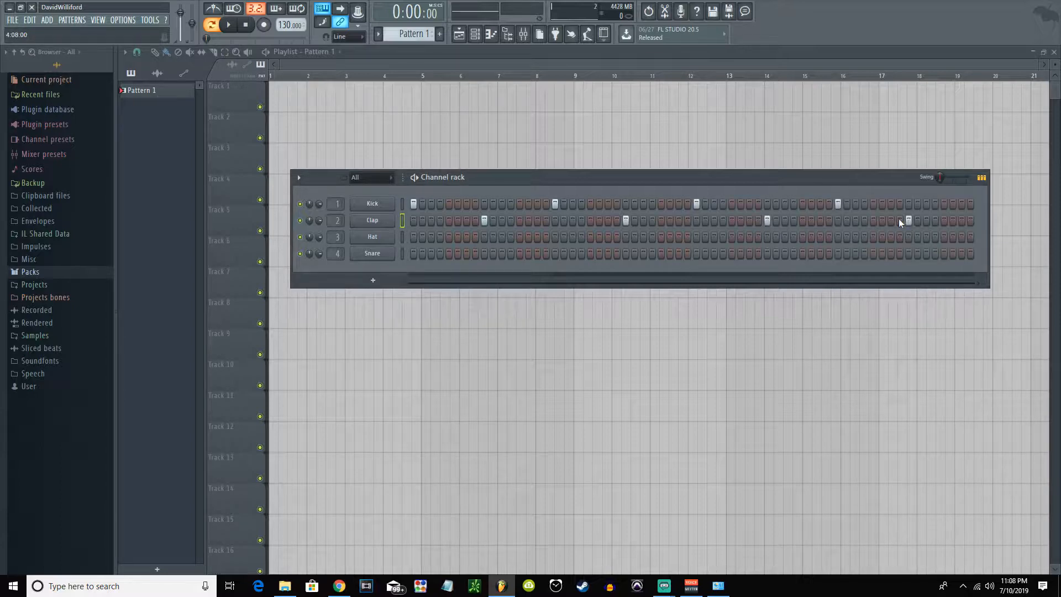
key(space)
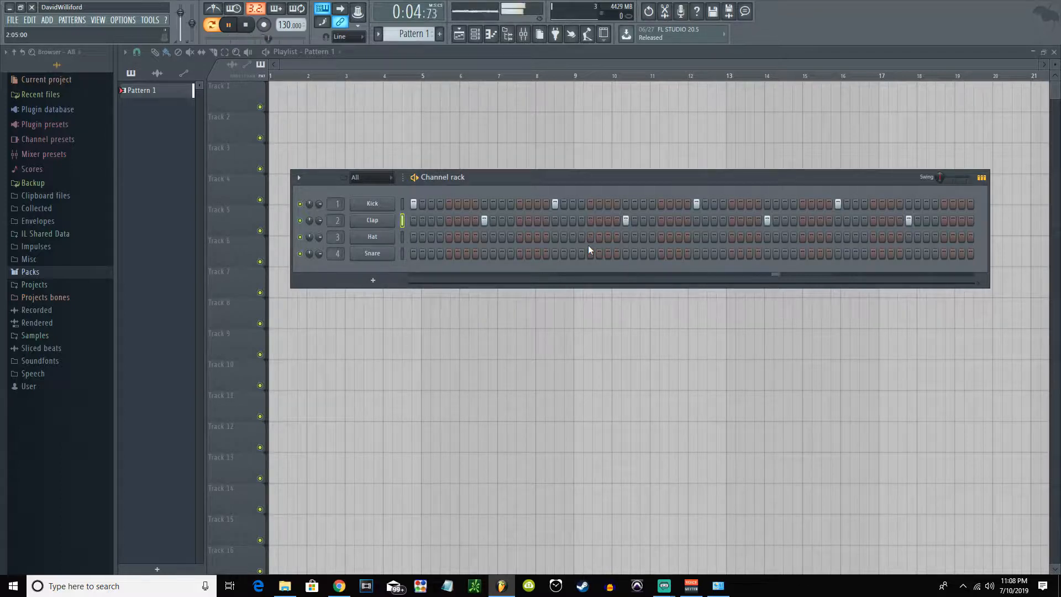
key(space)
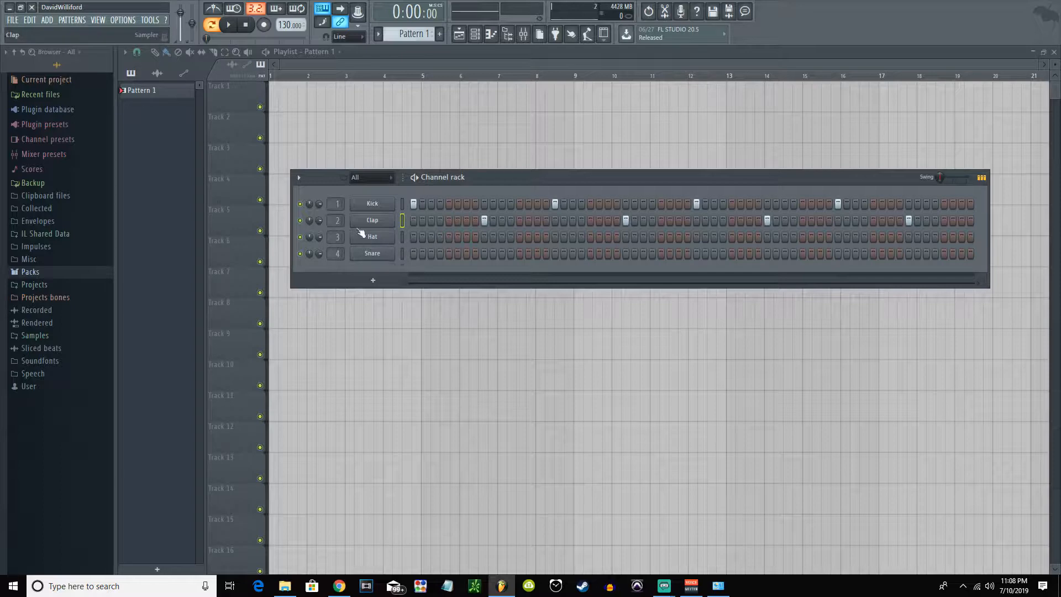
Fill the Hat channel with a hit on every 2 steps
mouse_move(312, 209)
mouse_down()
mouse_move(311, 200)
mouse_move(311, 228)
mouse_up()
right_click(372, 238)
click(504, 274)
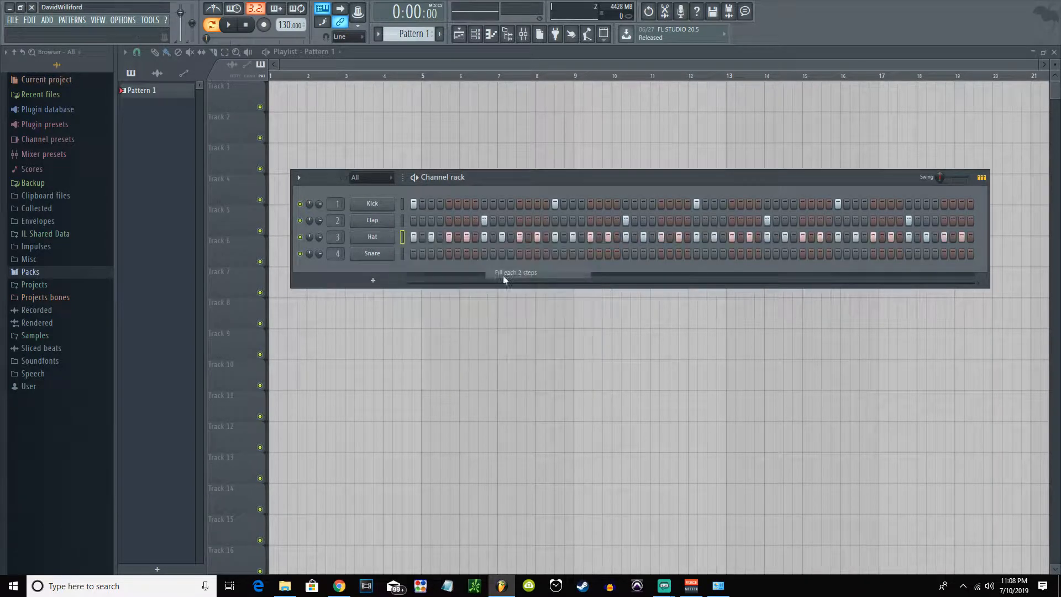
Try out the Hat channel's panning while the pattern plays, reset it and stop playback
right_click(311, 204)
click(319, 207)
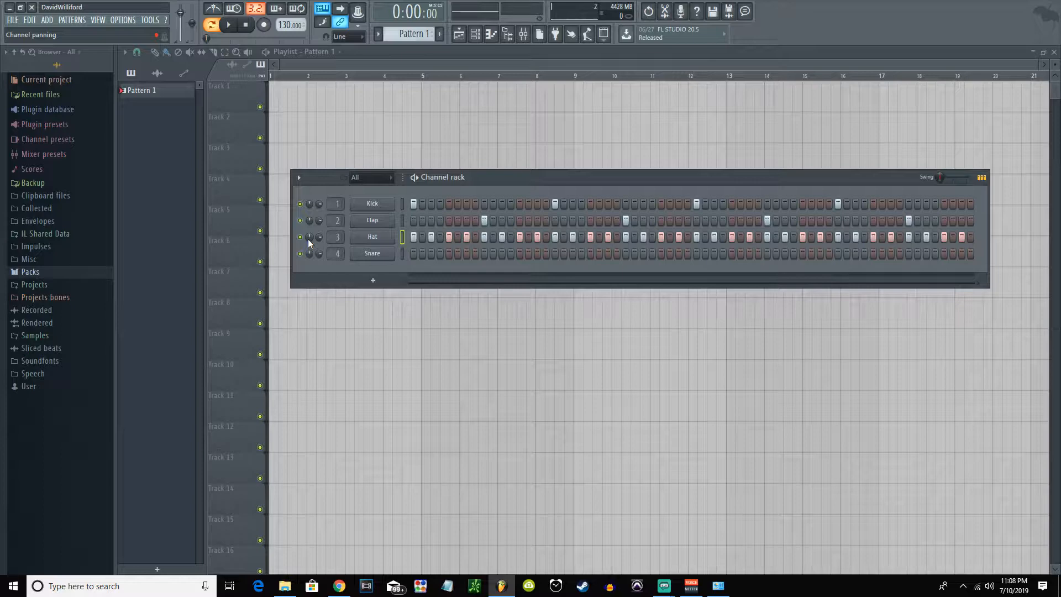
key(space)
mouse_move(308, 240)
mouse_down()
mouse_move(308, 279)
mouse_move(309, 202)
mouse_move(309, 230)
mouse_up()
right_click(309, 239)
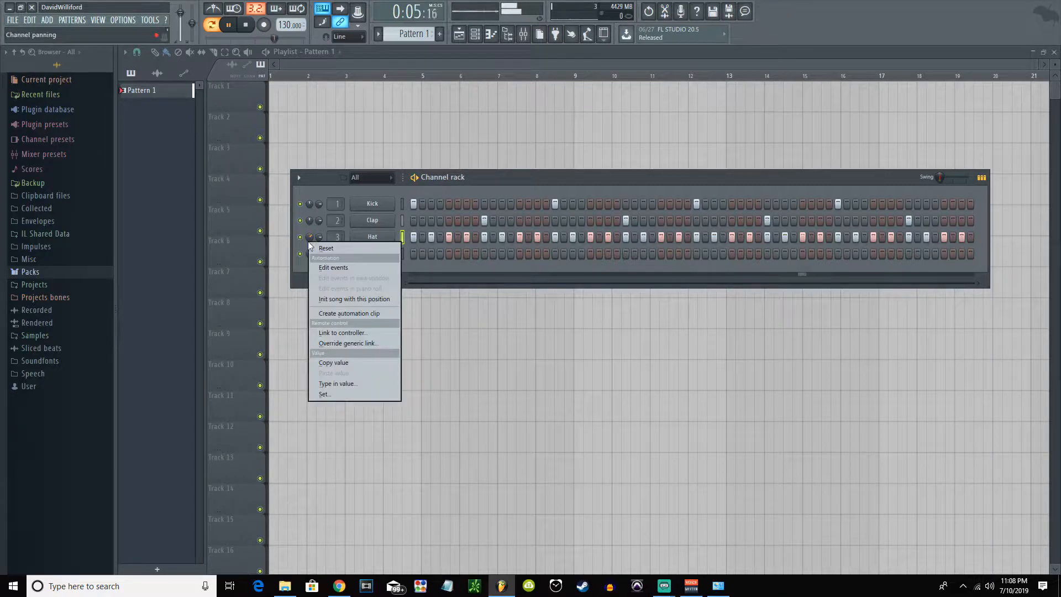
click(326, 249)
key(space)
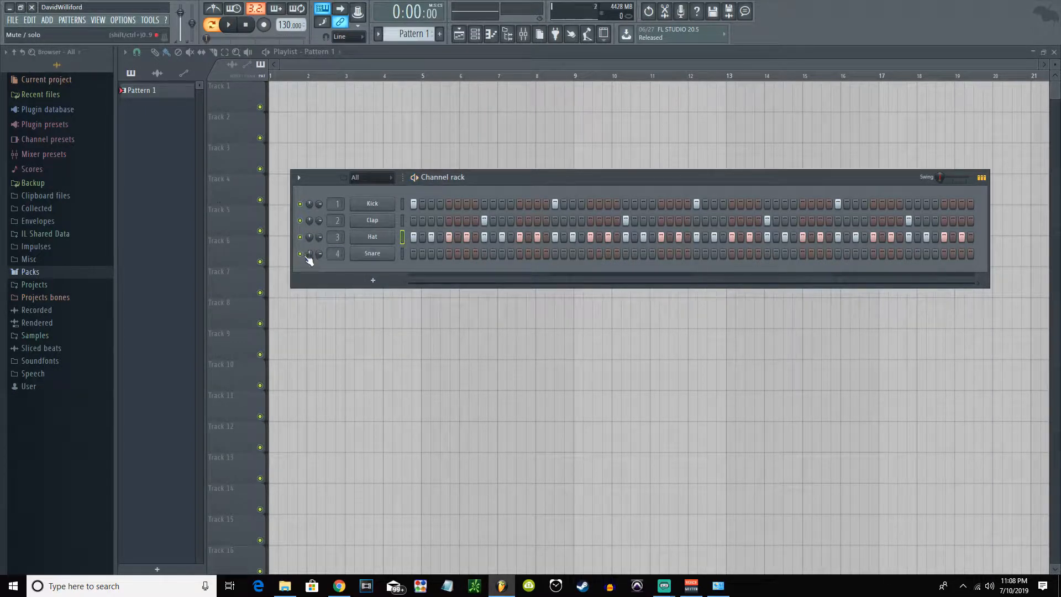
Open the Hat channel in the piano roll, fitting all four bars in view
right_click(374, 237)
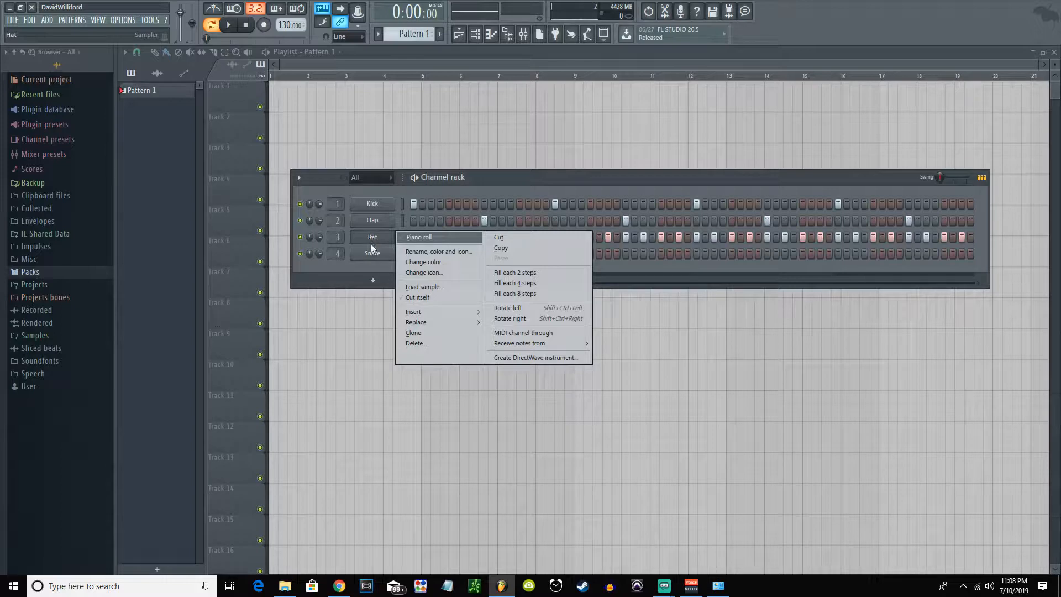
click(414, 237)
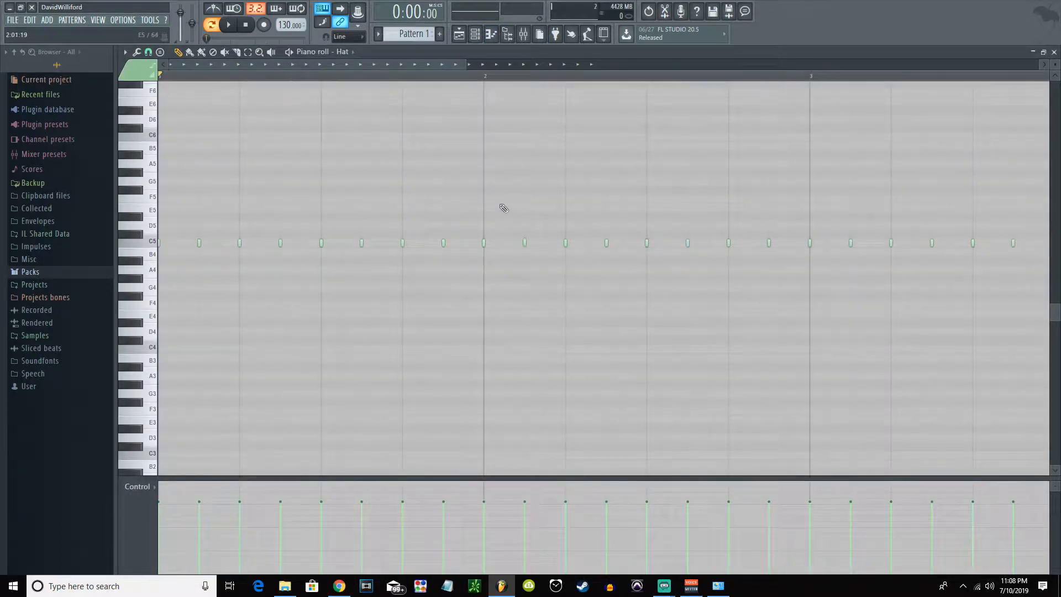
drag(465, 63, 816, 106)
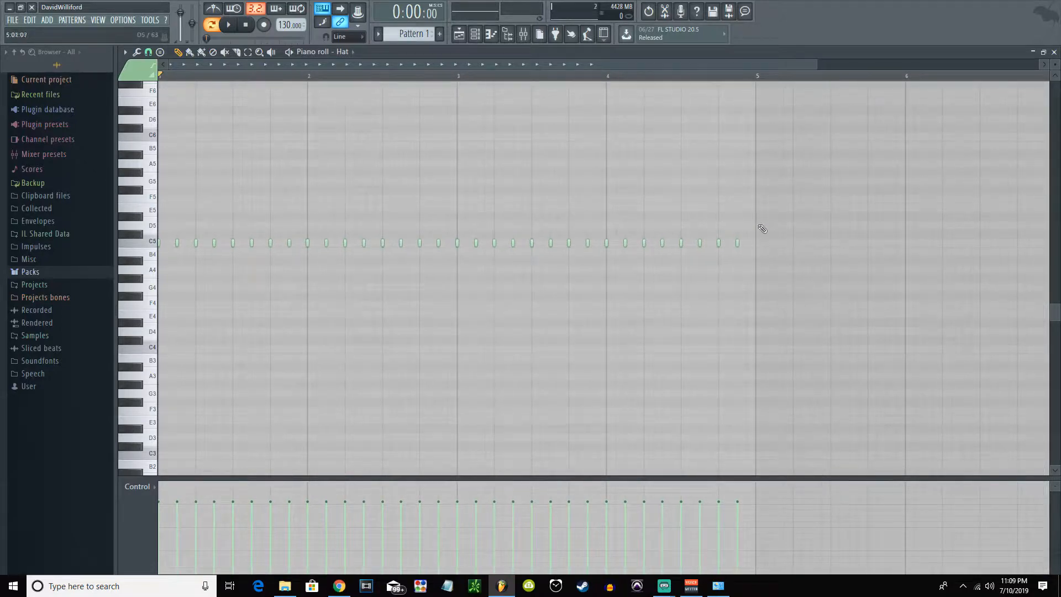
Select all the hat notes, compare them with their steps in the channel rack, and clear the selection
drag(757, 223, 118, 313)
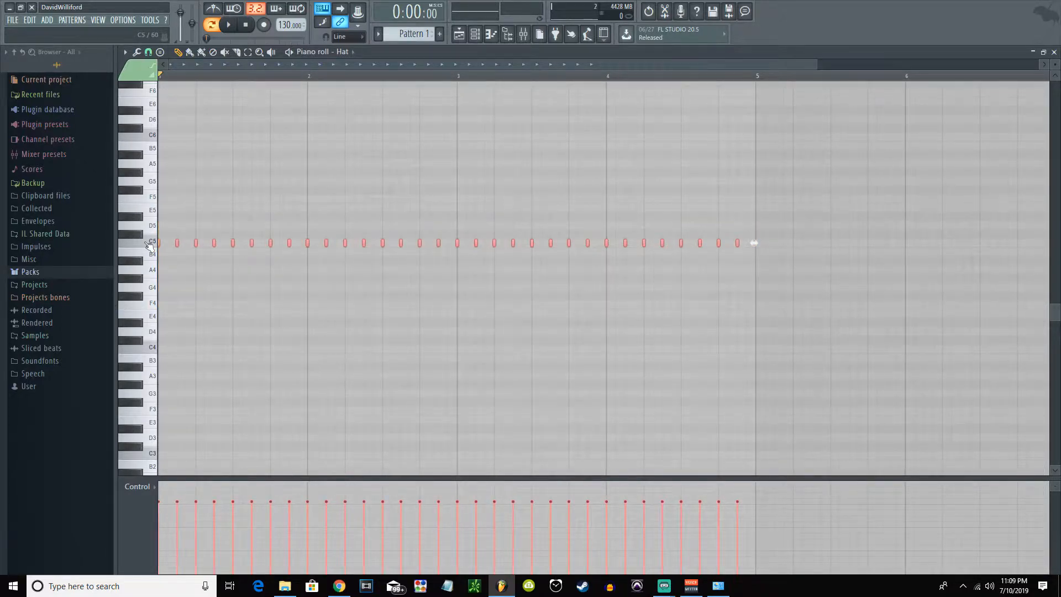
click(476, 35)
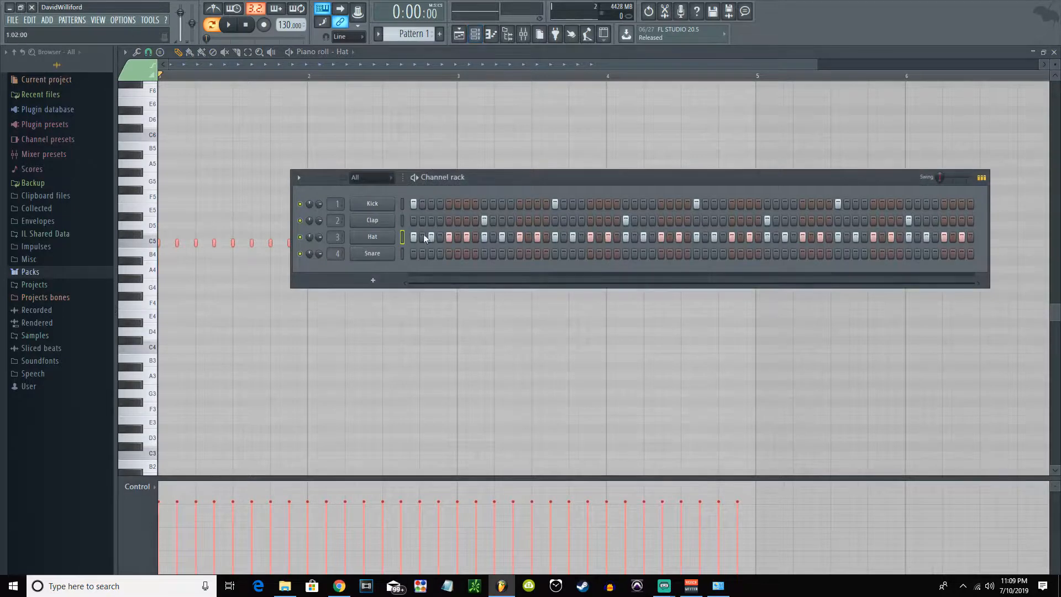
click(308, 146)
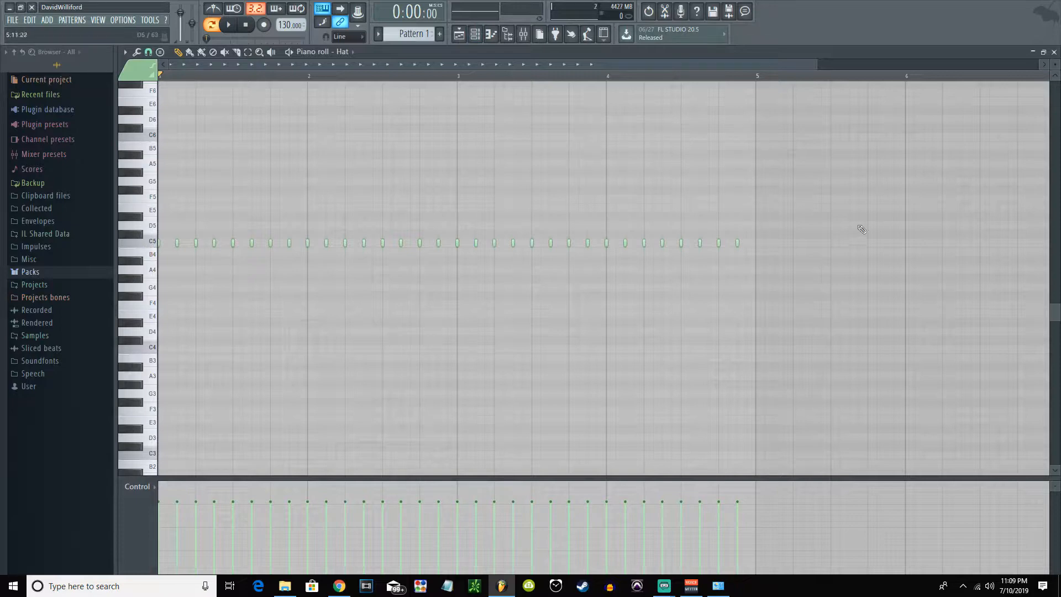
drag(796, 252, 33, 252)
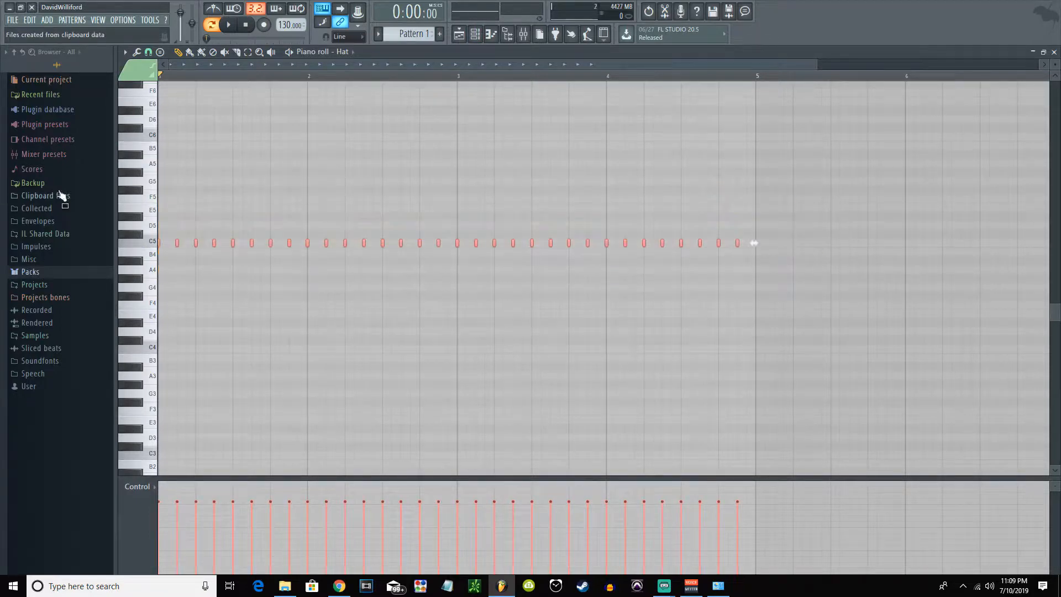
click(220, 232)
click(281, 208)
right_click(280, 208)
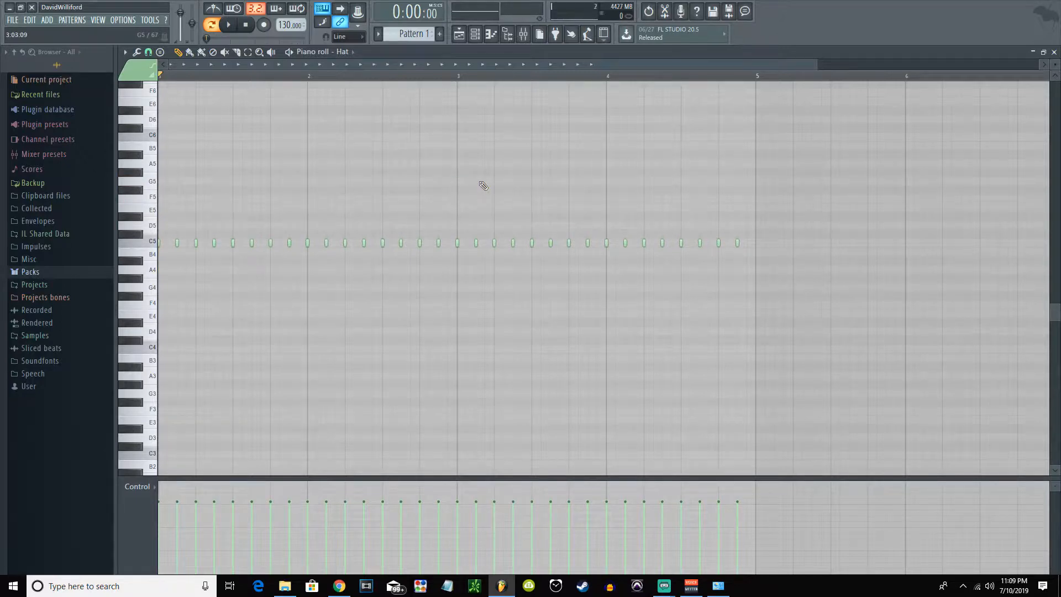
Try lowering all hat notes to B4, play them, and move them back to C5
drag(838, 238, 2, 290)
key(space)
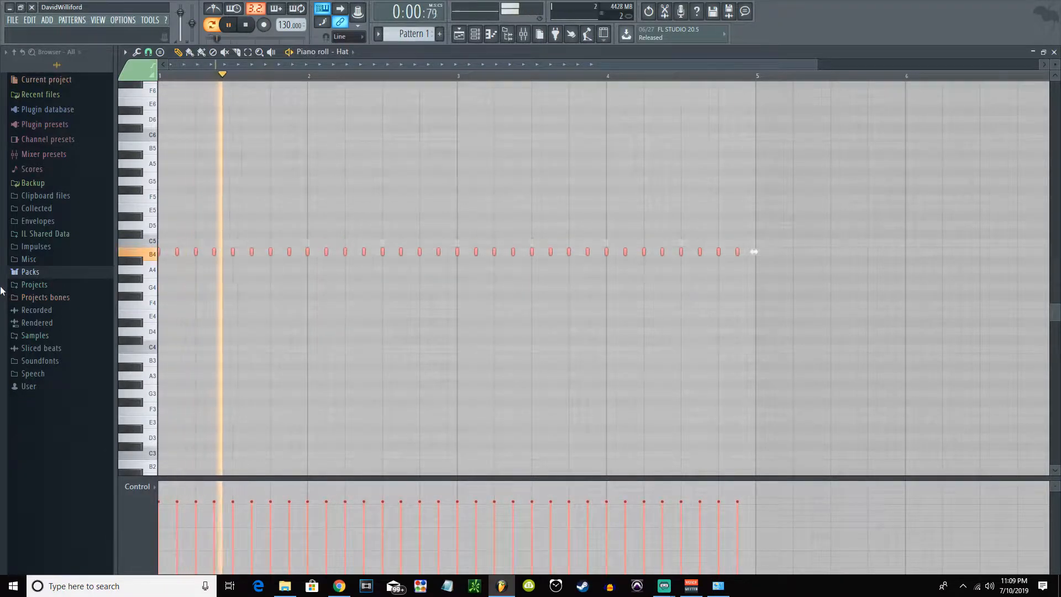
key(space)
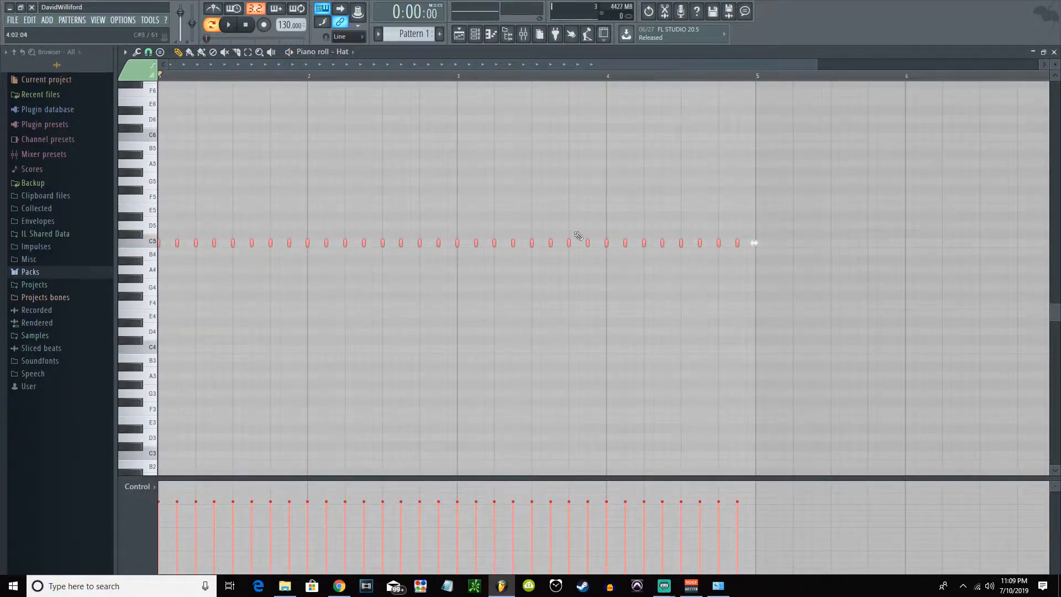
click(183, 219)
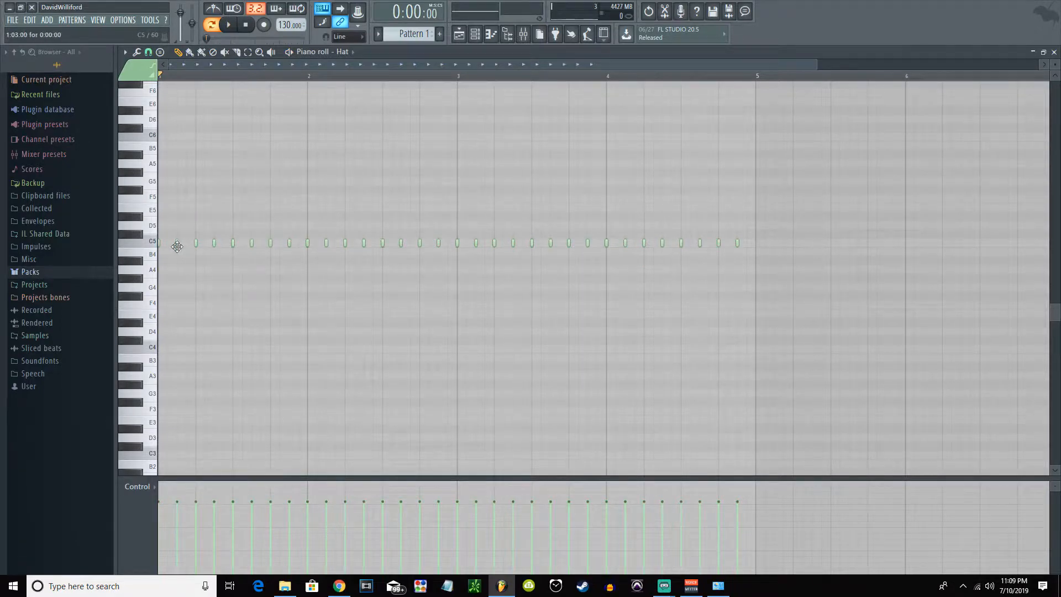
Lower the second, third and fourth hat notes to B4, A4 and F#4, and play the result
drag(177, 243, 195, 271)
click(213, 299)
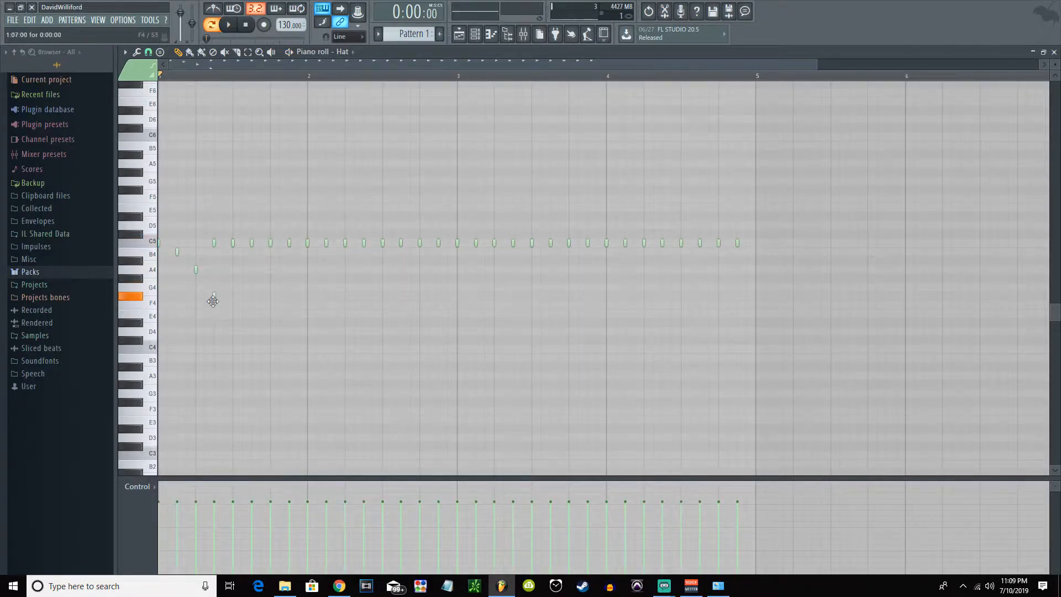
right_click(214, 243)
key(space)
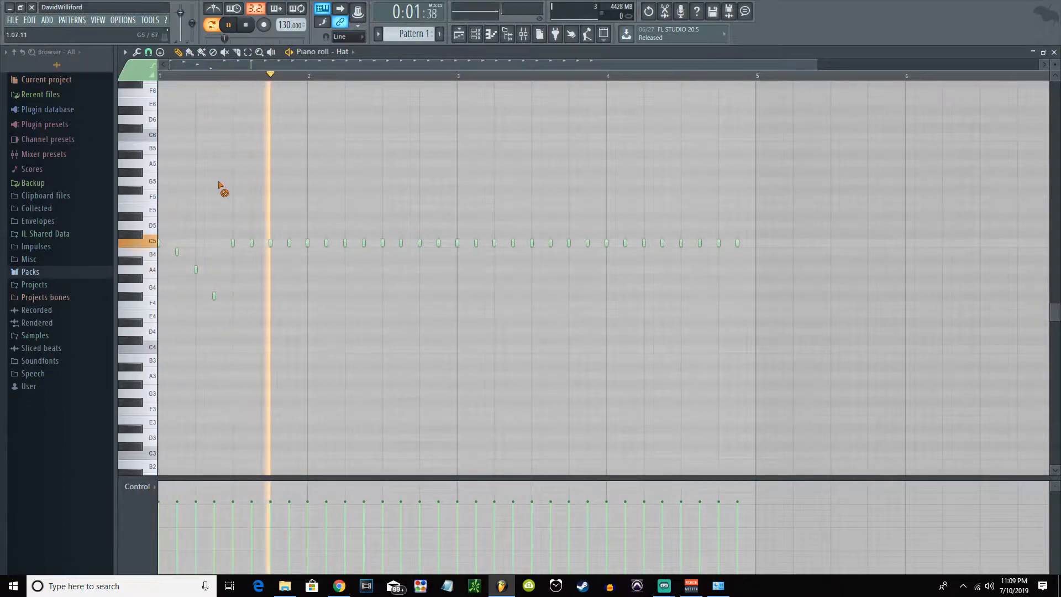
key(space)
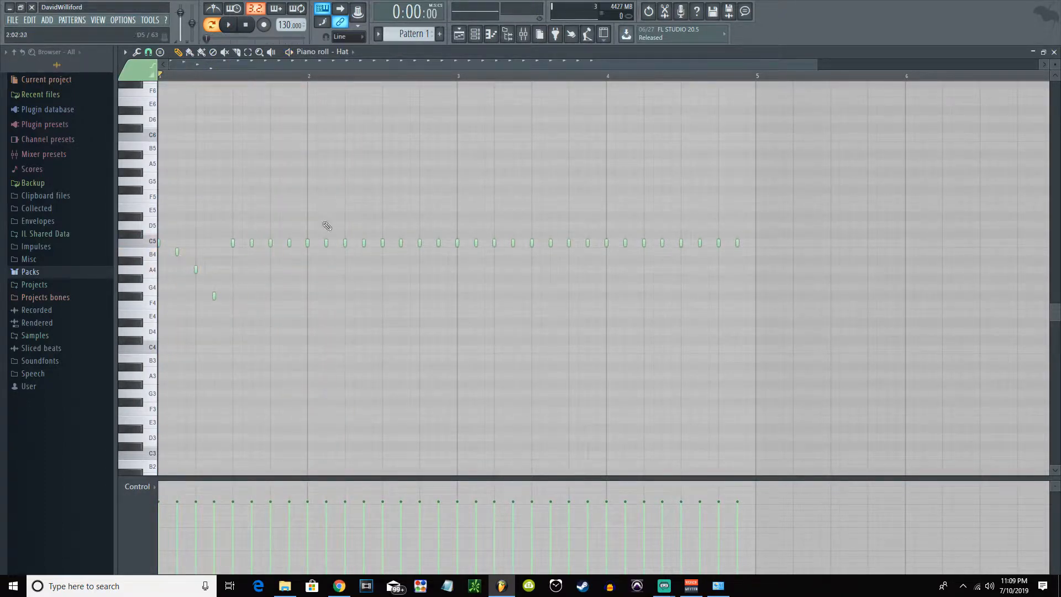
Reduce the velocities of hat notes 2 to 4 and 6 to 8 in descending steps, and play the result
click(487, 35)
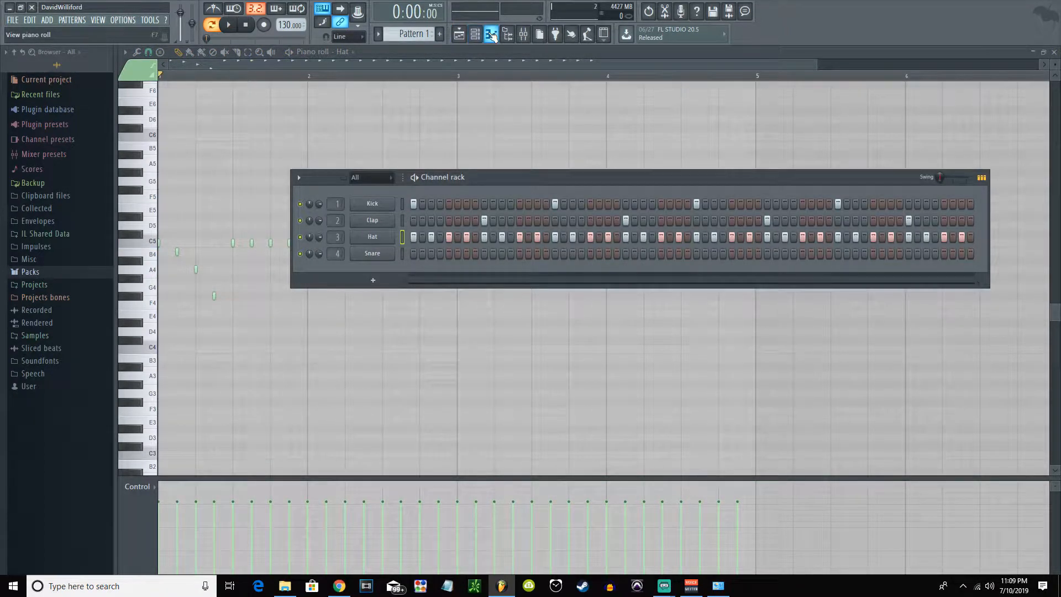
click(457, 67)
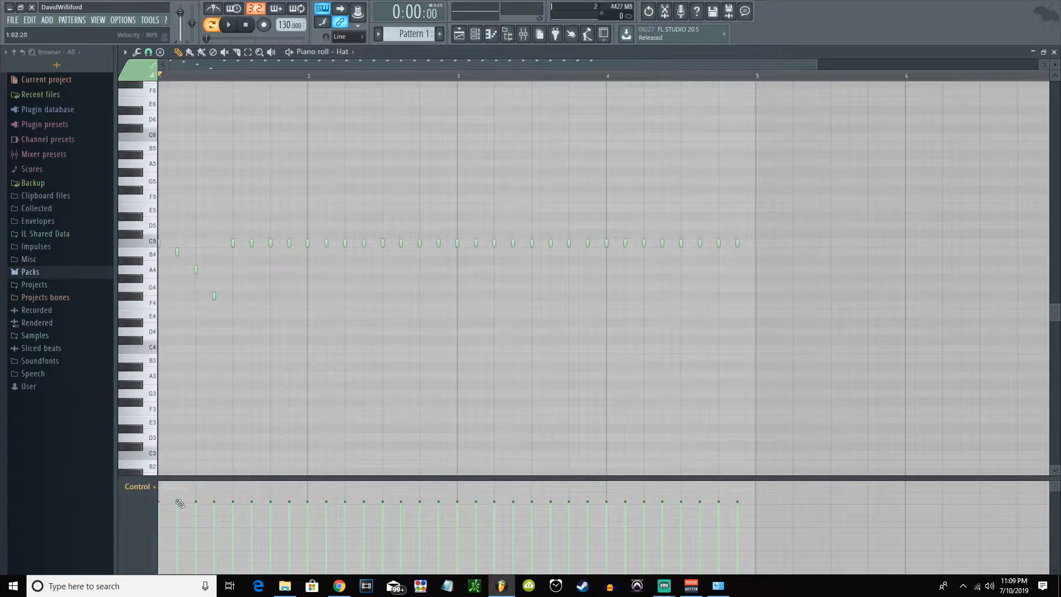
drag(179, 512, 206, 548)
click(215, 552)
click(251, 513)
click(271, 529)
click(289, 543)
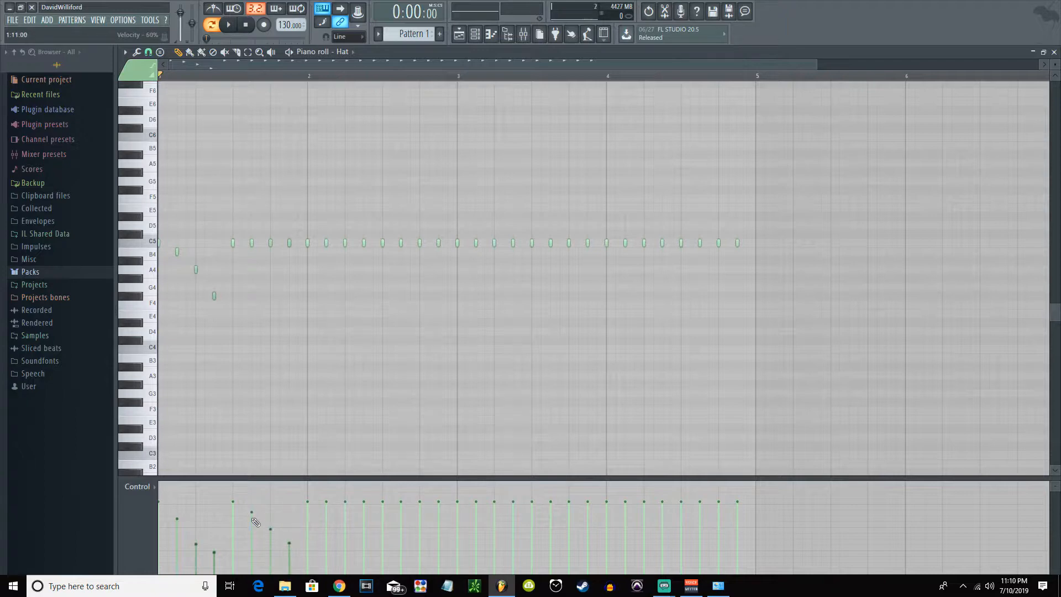
key(space)
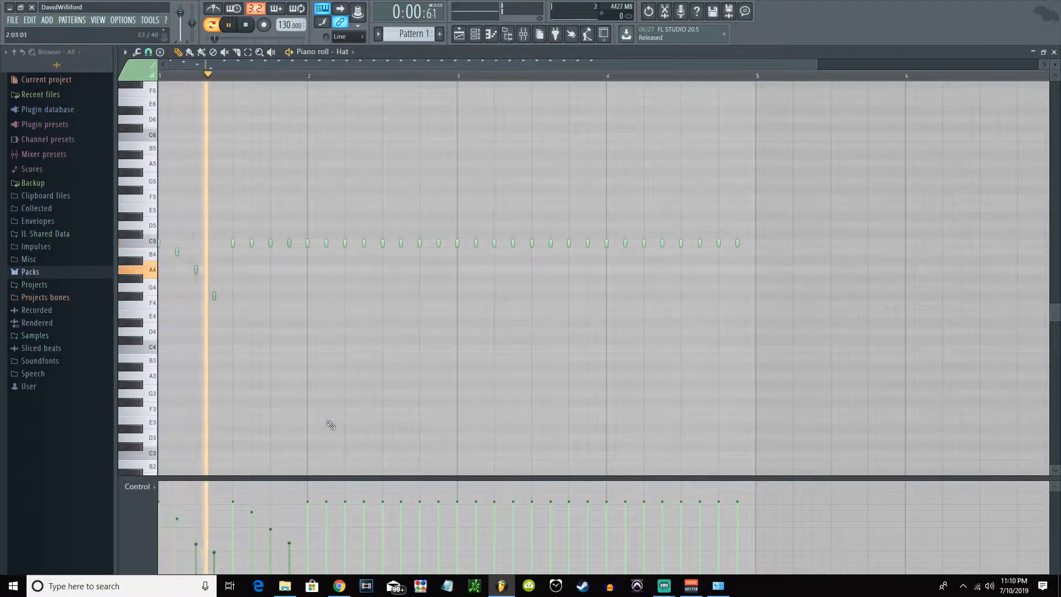
key(space)
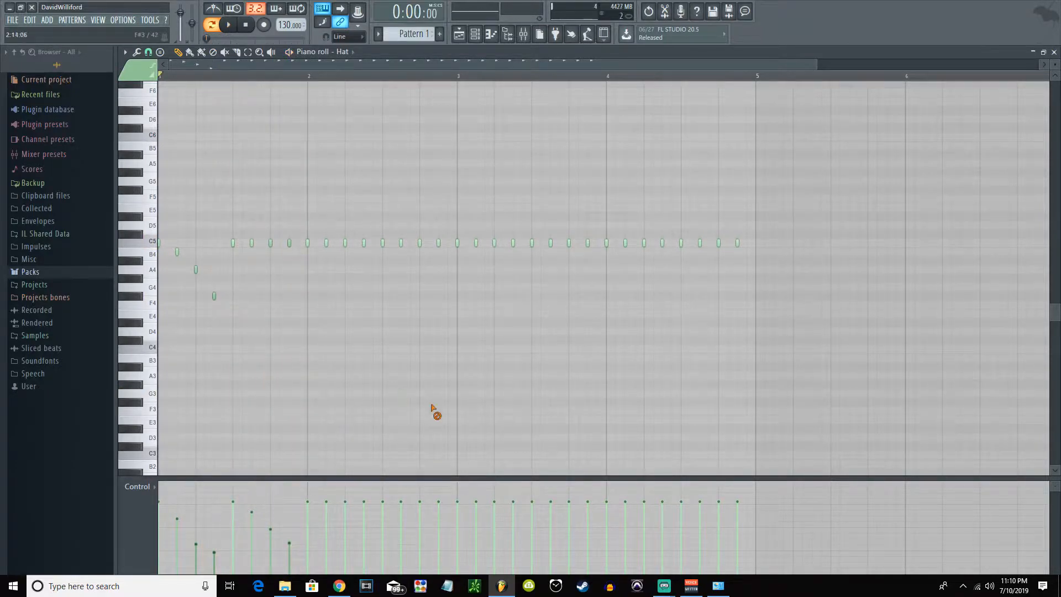
Show the channel rack over the piano roll and toggle the browser off and on, leaving it visible
click(477, 34)
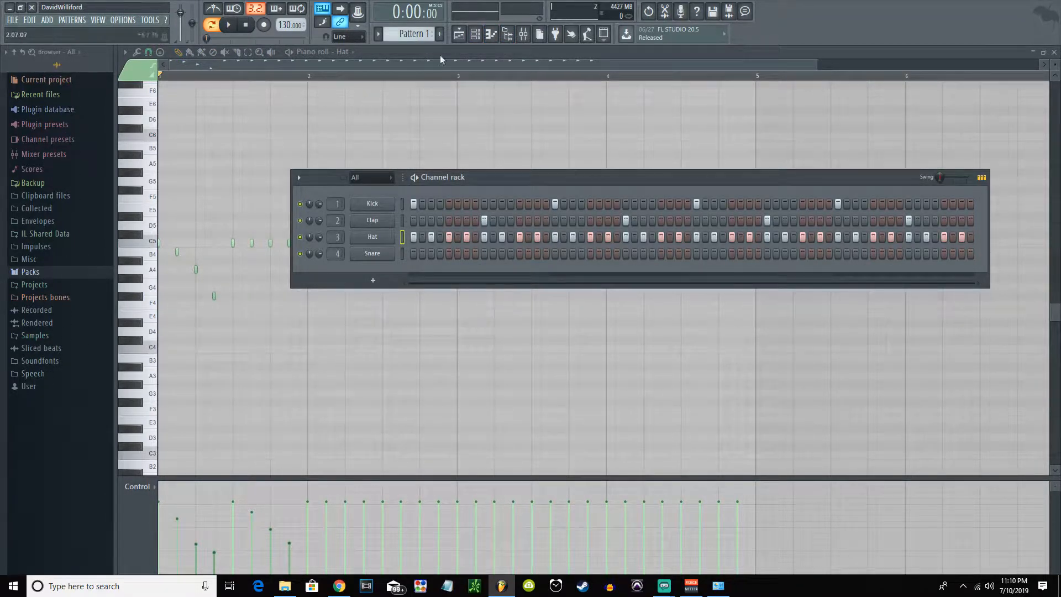
click(509, 37)
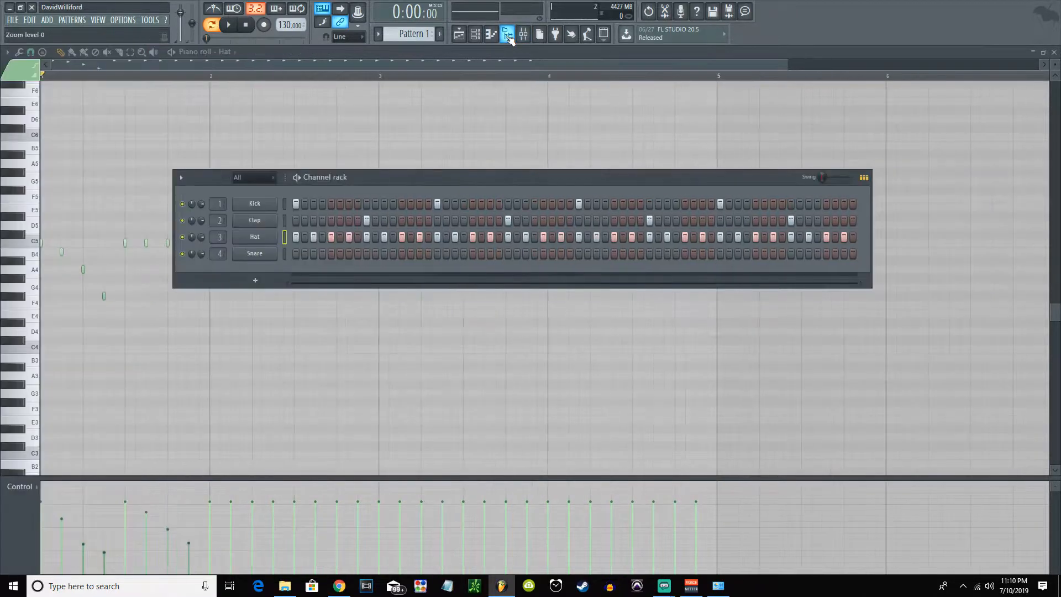
click(508, 35)
click(509, 38)
click(508, 36)
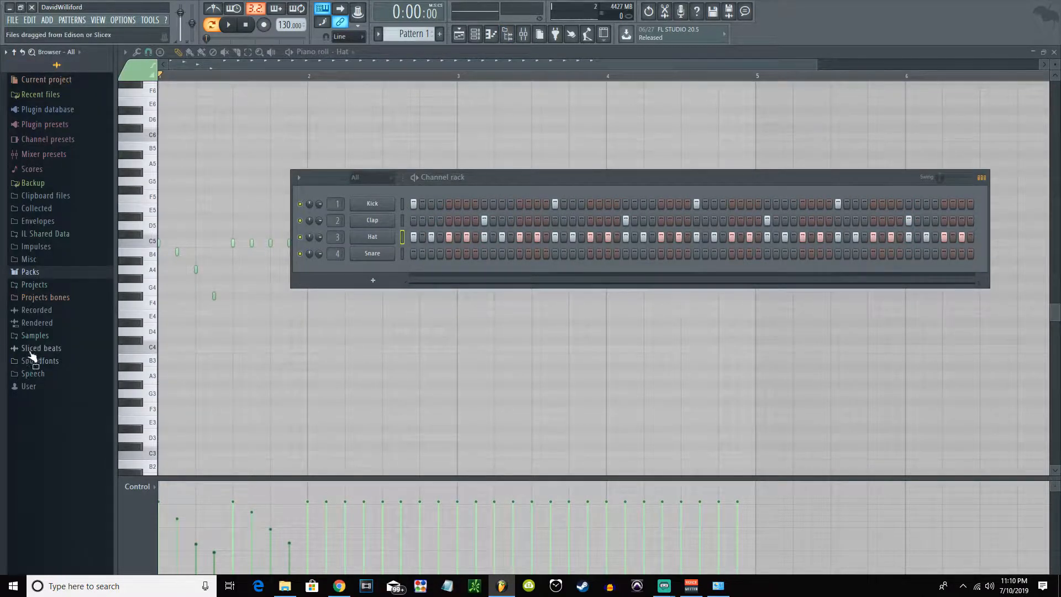
Expand the Kicks samples inside the Drums folder of Packs in the browser
click(63, 274)
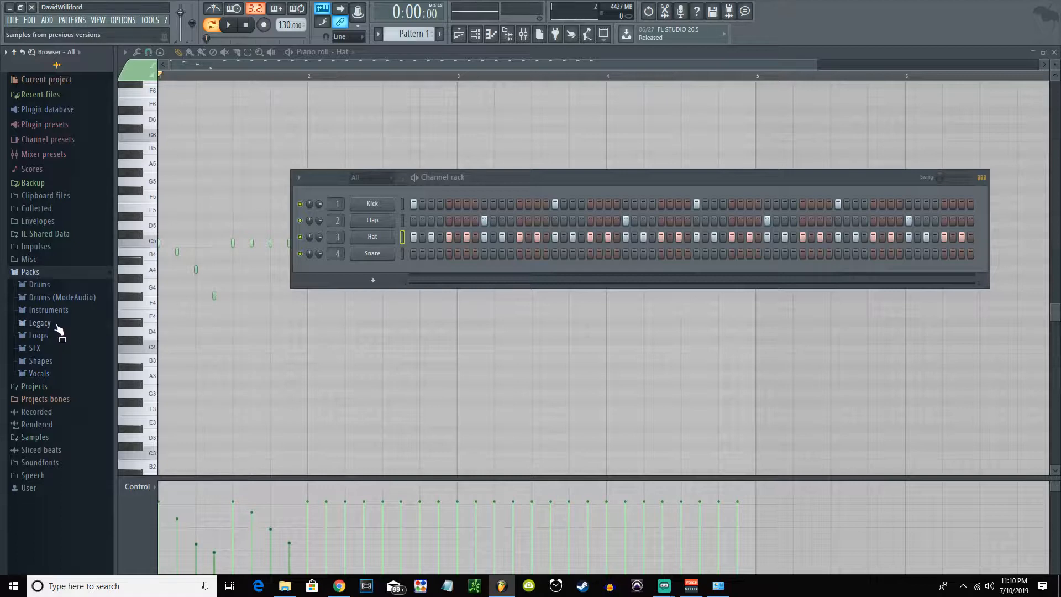
click(59, 272)
click(56, 284)
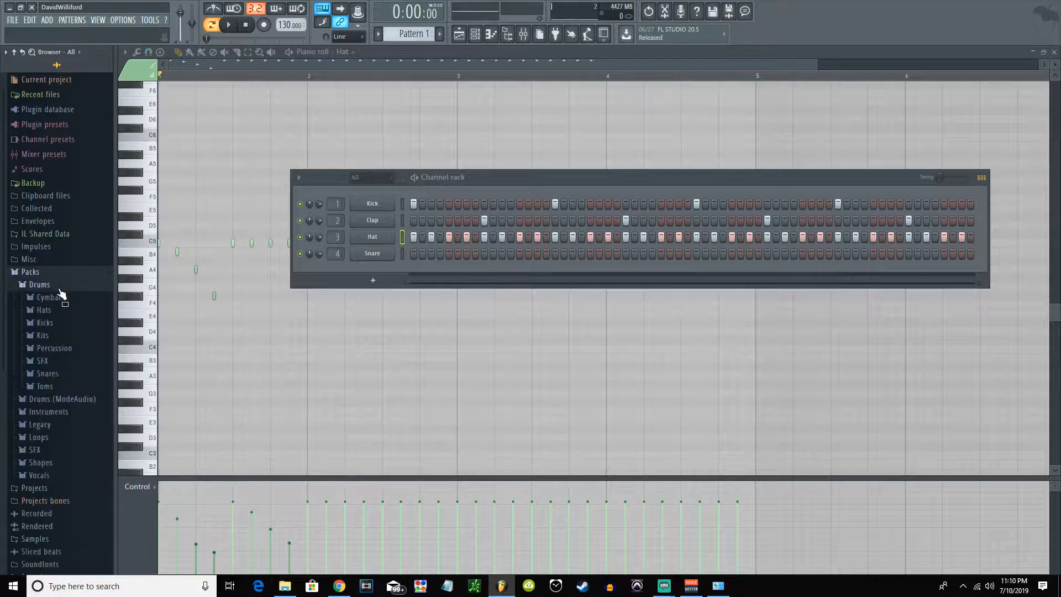
click(48, 327)
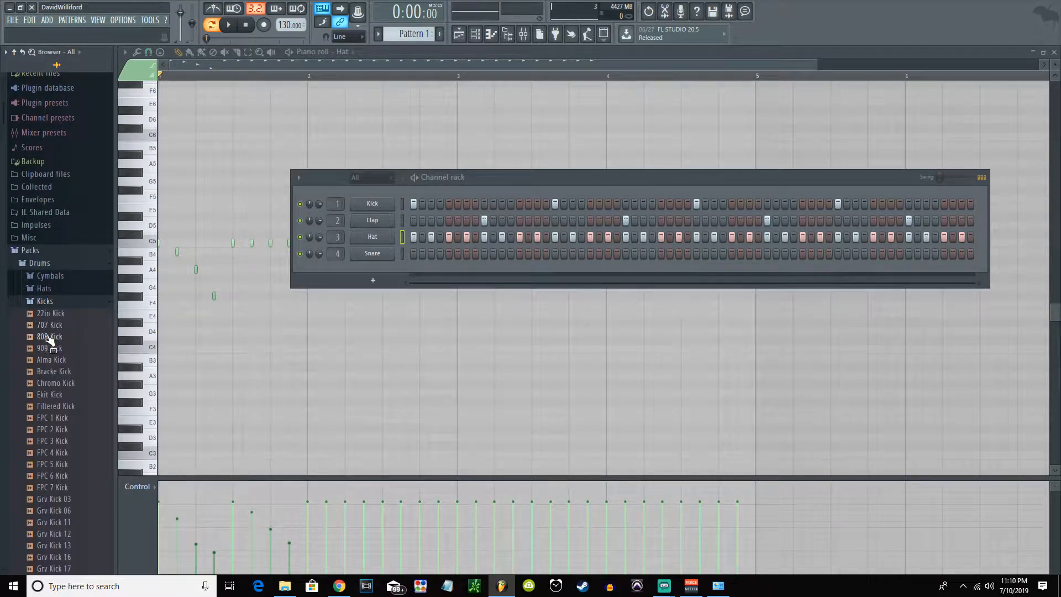
Add the 808 Kick sample as a new channel below Hat in the channel rack, and collapse the Kicks folder
drag(49, 337, 376, 245)
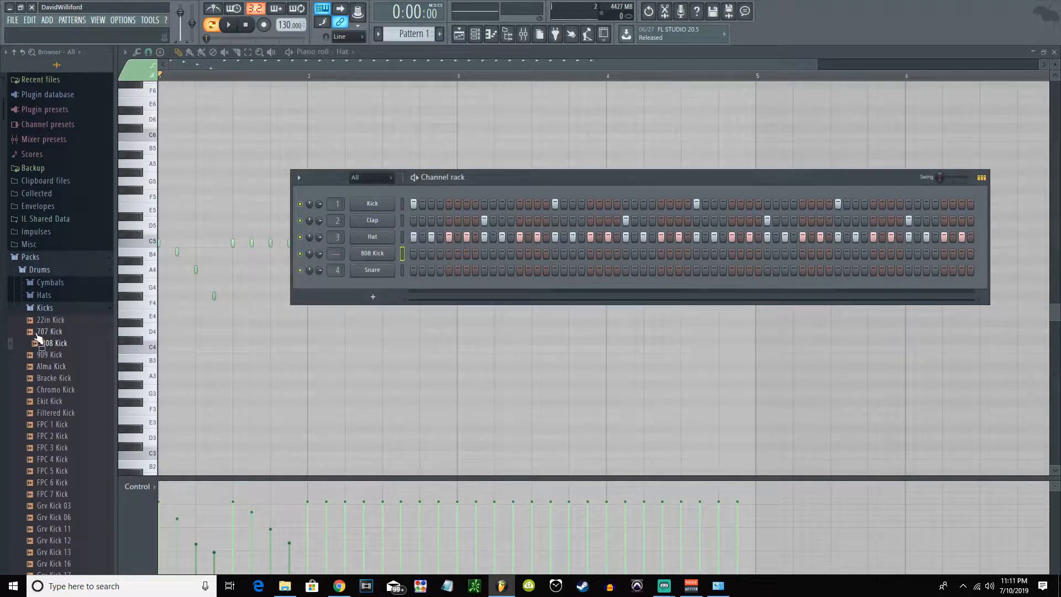
click(41, 308)
Clear all the steps of the Kick channel and put them back
click(433, 240)
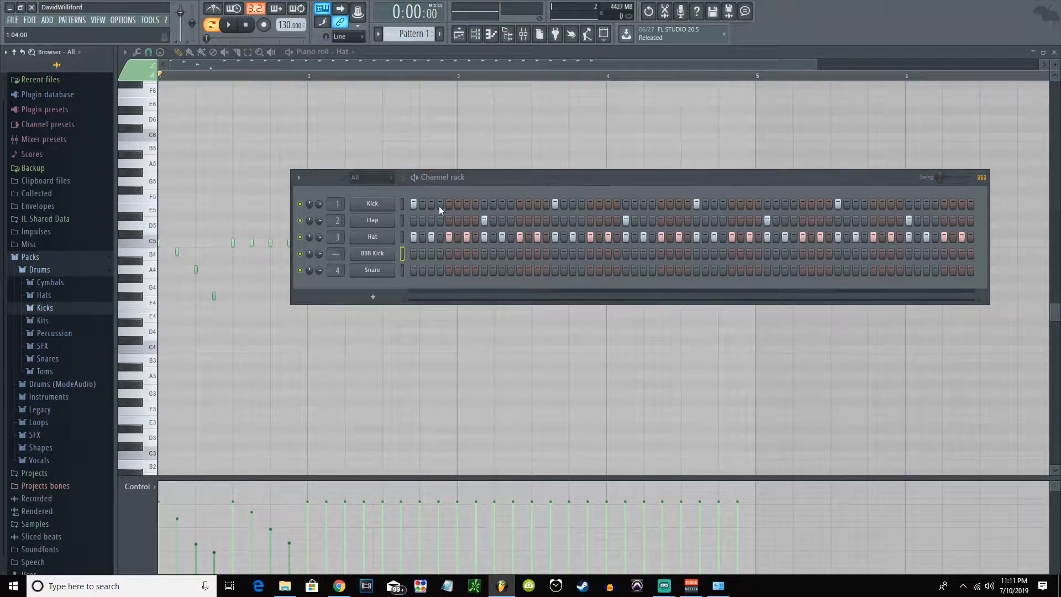
click(416, 208)
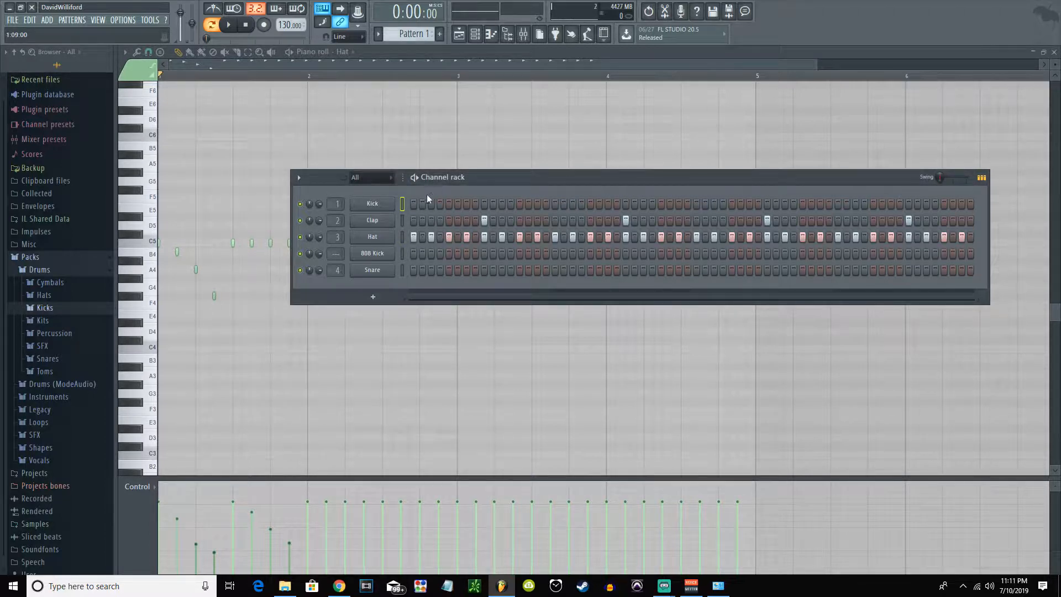
click(555, 204)
Collapse the Drums folder in the browser and open the playlist with the channel rack over it
click(39, 274)
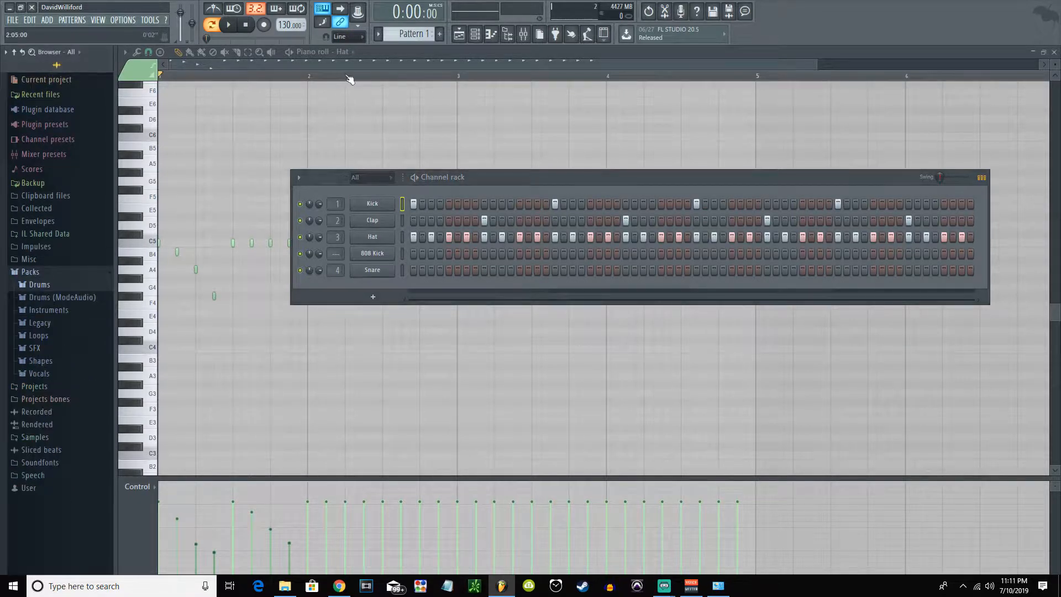
click(459, 34)
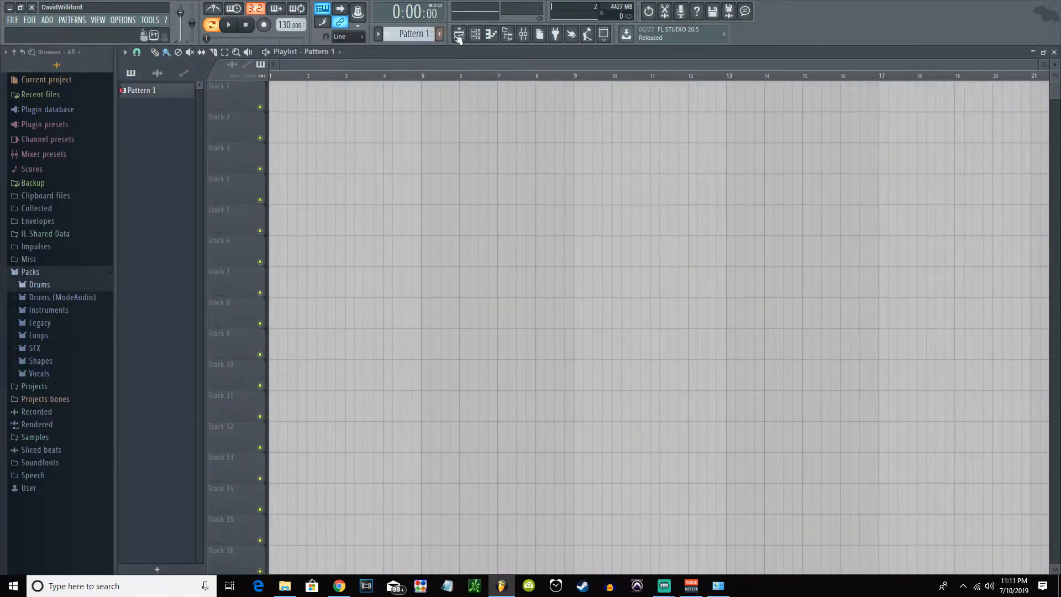
click(474, 37)
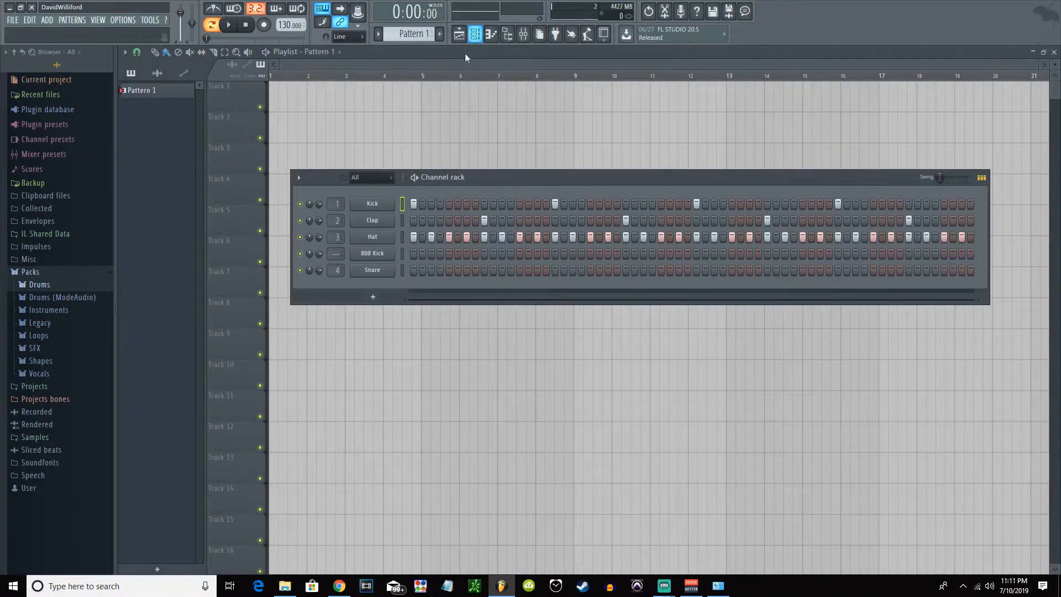
Paint four back-to-back Pattern 1 clips on Track 1 starting at bar 1, and remove the extra clips from Tracks 3 and 7
drag(386, 100, 274, 100)
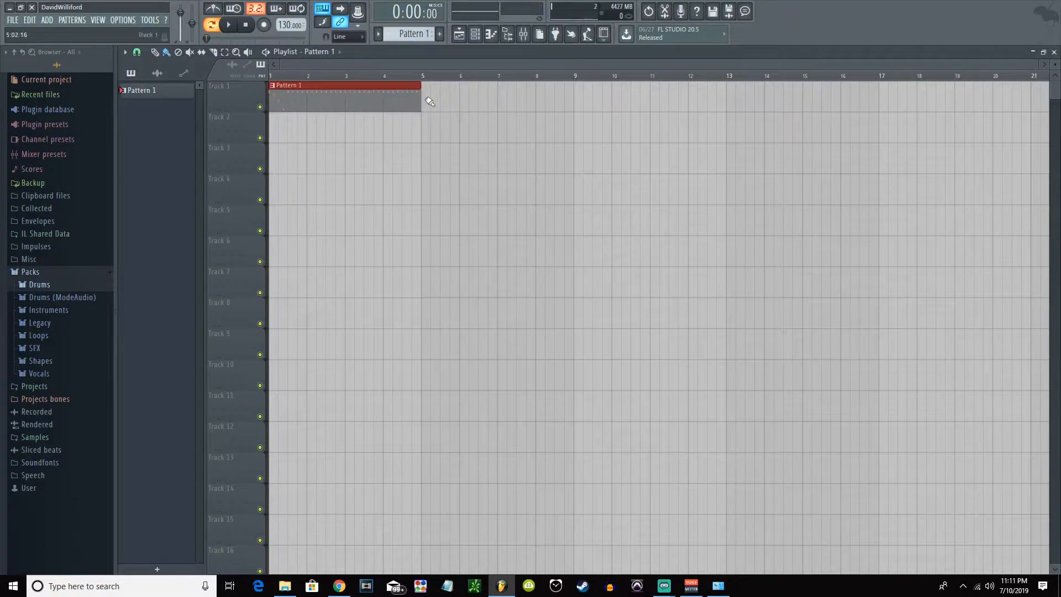
drag(422, 99, 834, 90)
click(660, 168)
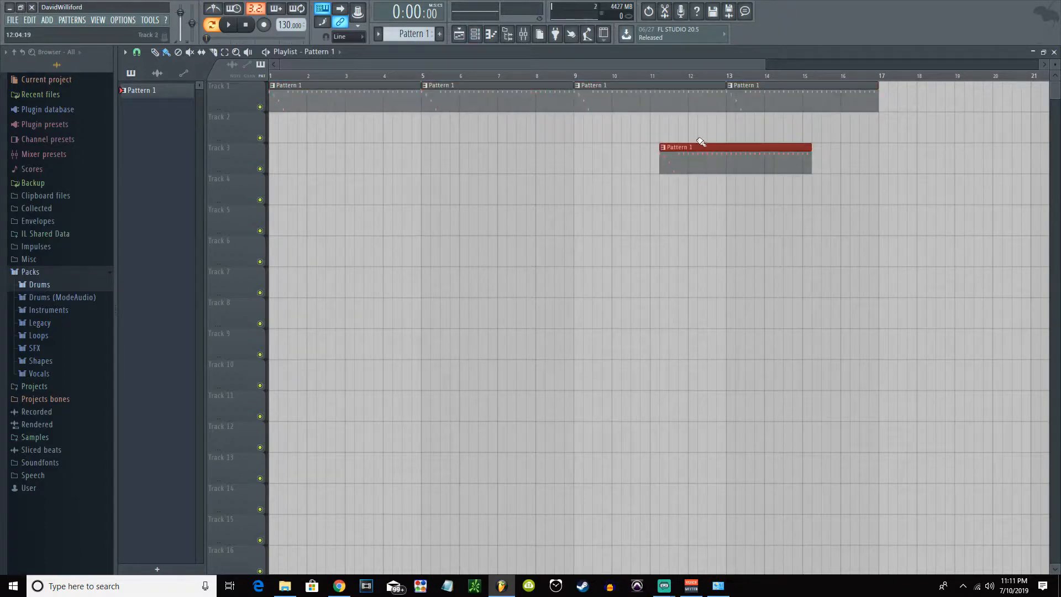
right_click(701, 160)
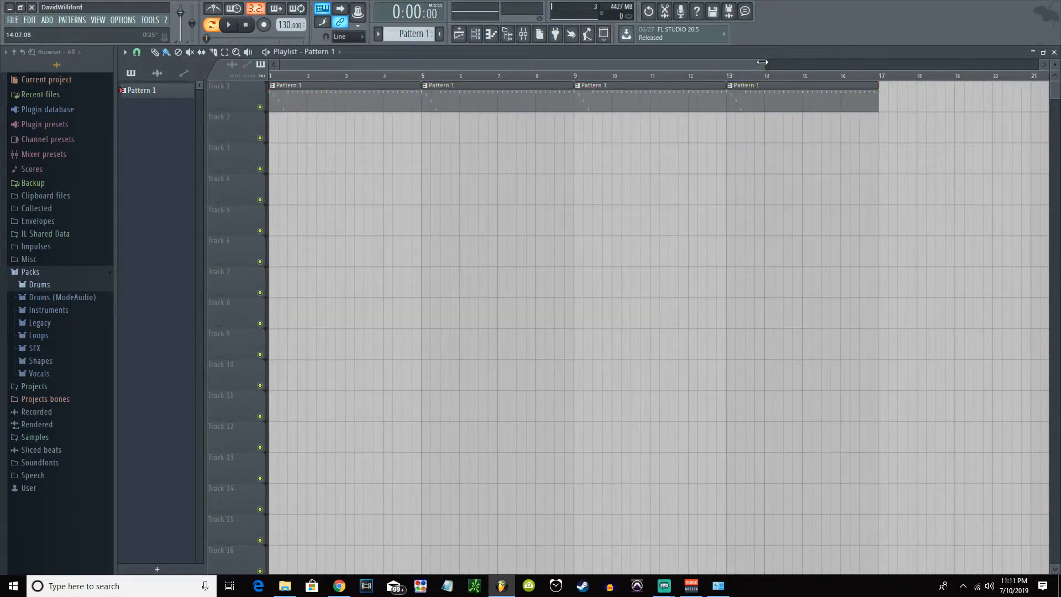
drag(762, 62, 1038, 62)
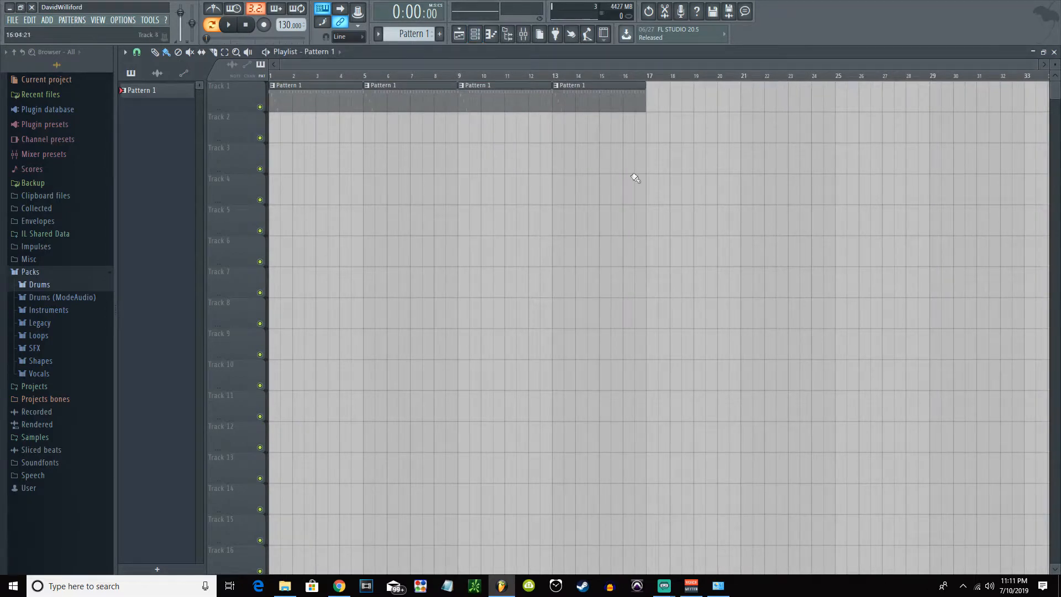
click(465, 287)
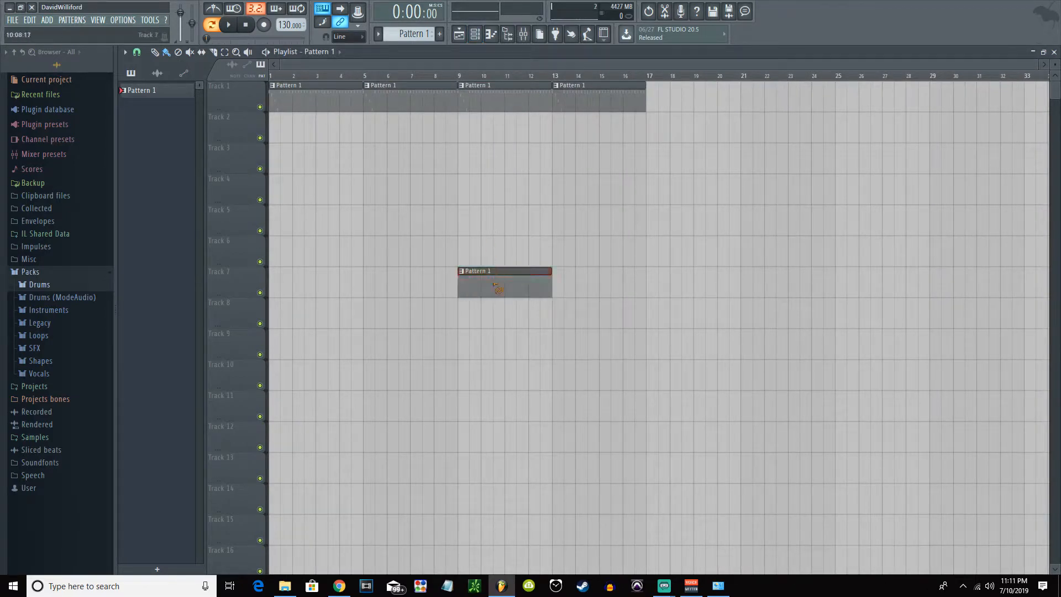
right_click(496, 287)
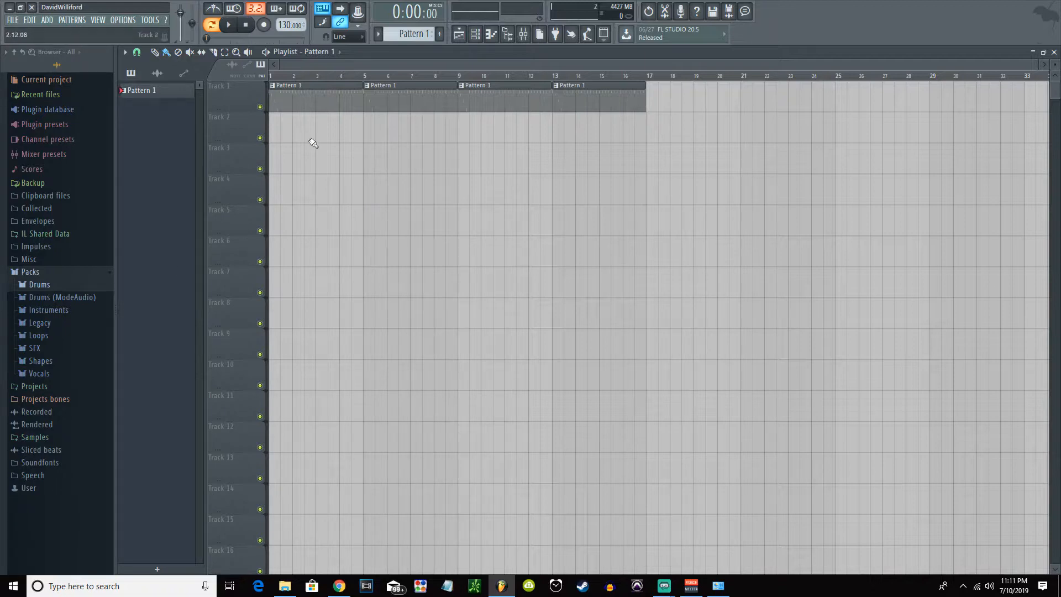
Play the playlist arrangement from bar 1 in song mode and stop playback
drag(314, 76, 269, 77)
key(space)
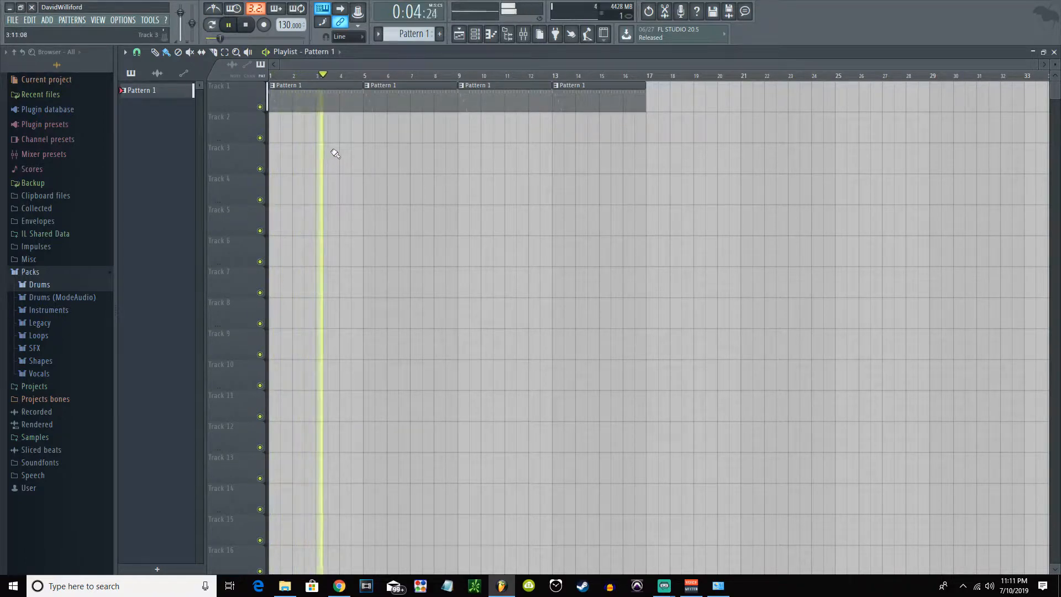
key(space)
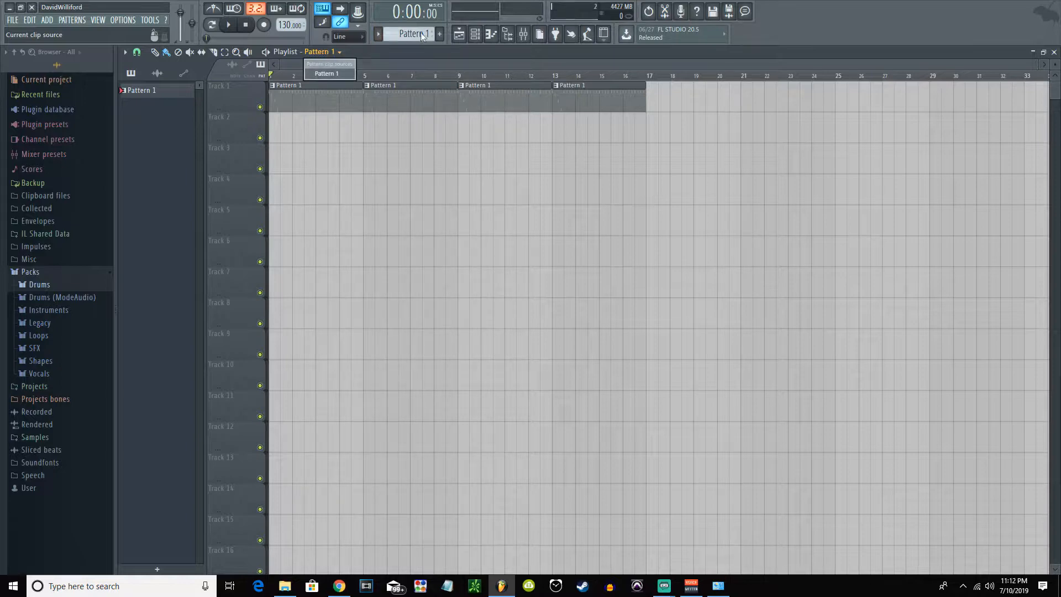
Paint four Pattern 1 clips along Track 2 starting at bar 2, and delete them all
click(317, 55)
drag(294, 141, 584, 193)
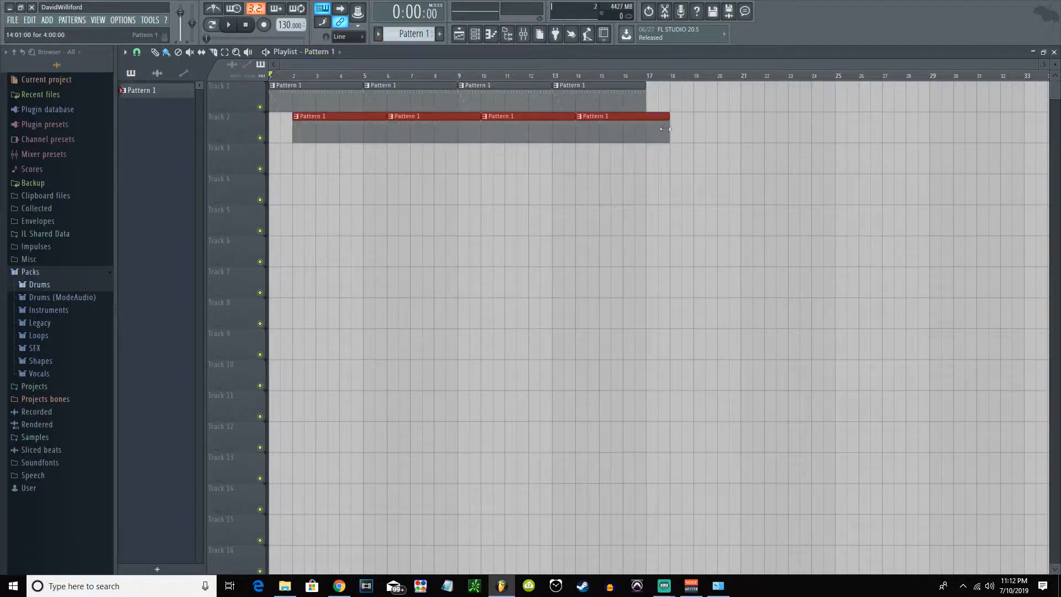
drag(682, 130, 305, 130)
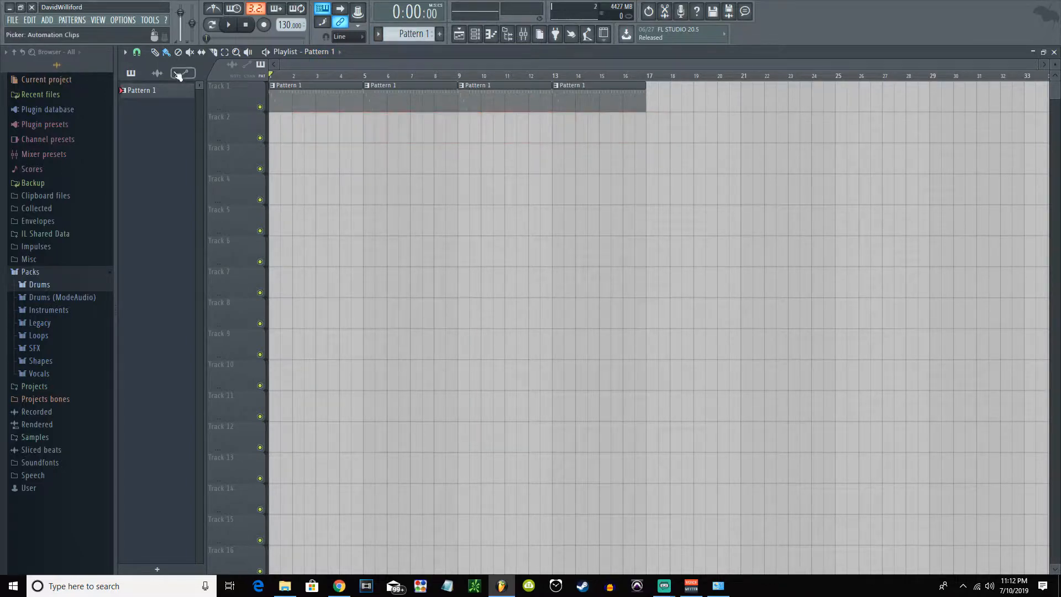
Place a single Pattern 1 clip at the start of Track 2 with the Draw tool and delete it
click(156, 53)
mouse_move(275, 134)
mouse_down()
mouse_move(398, 136)
mouse_move(273, 136)
mouse_move(310, 136)
mouse_move(285, 135)
mouse_up()
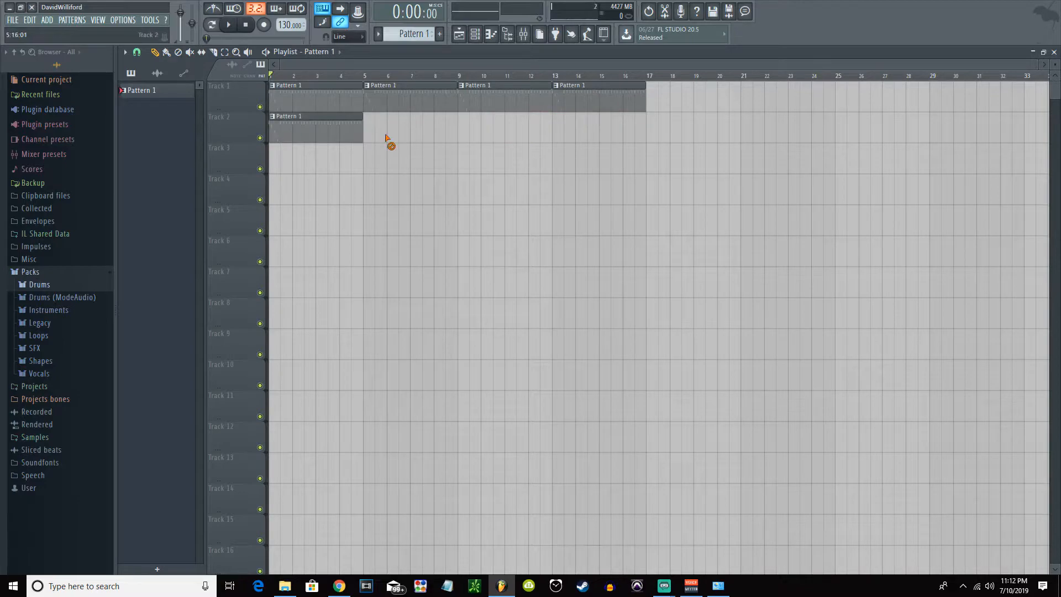
right_click(336, 132)
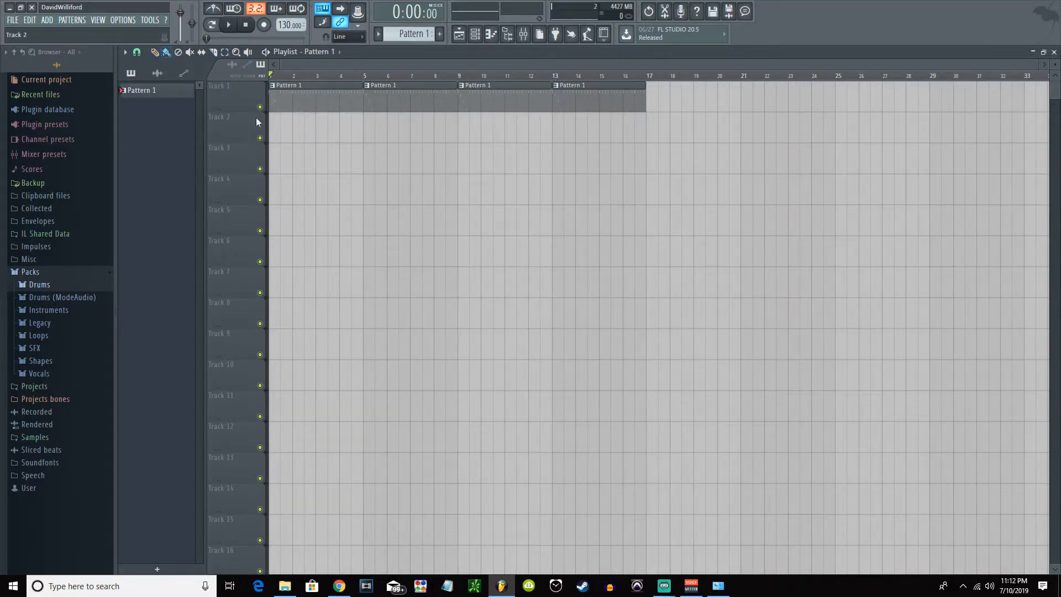
Paint Pattern 1 clips along Track 2 and after the existing clips on Track 1, removing each addition again
mouse_move(273, 128)
mouse_down()
mouse_move(443, 140)
mouse_move(646, 126)
mouse_up()
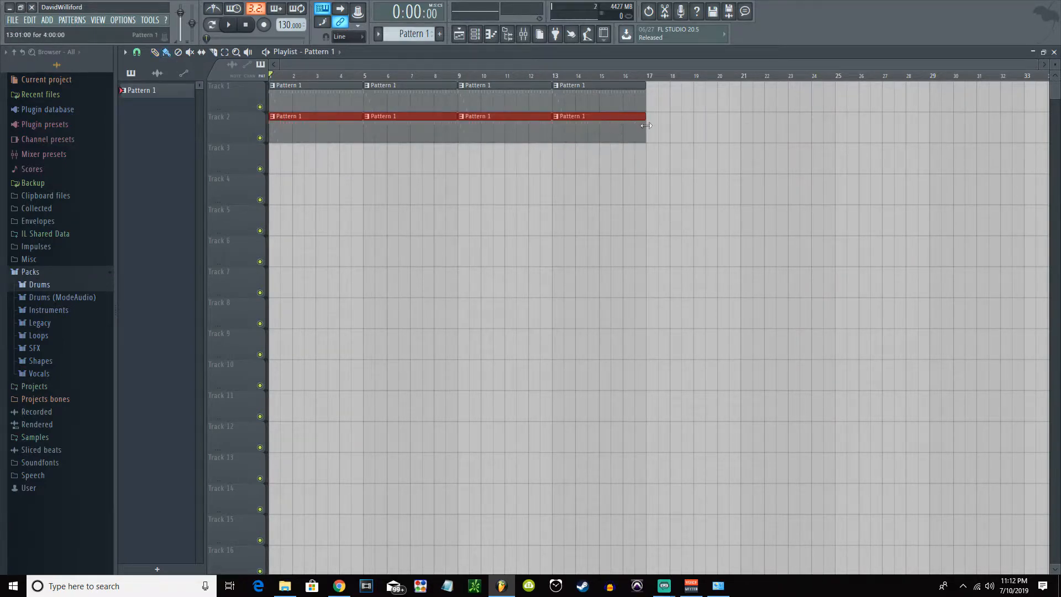
right_click(651, 136)
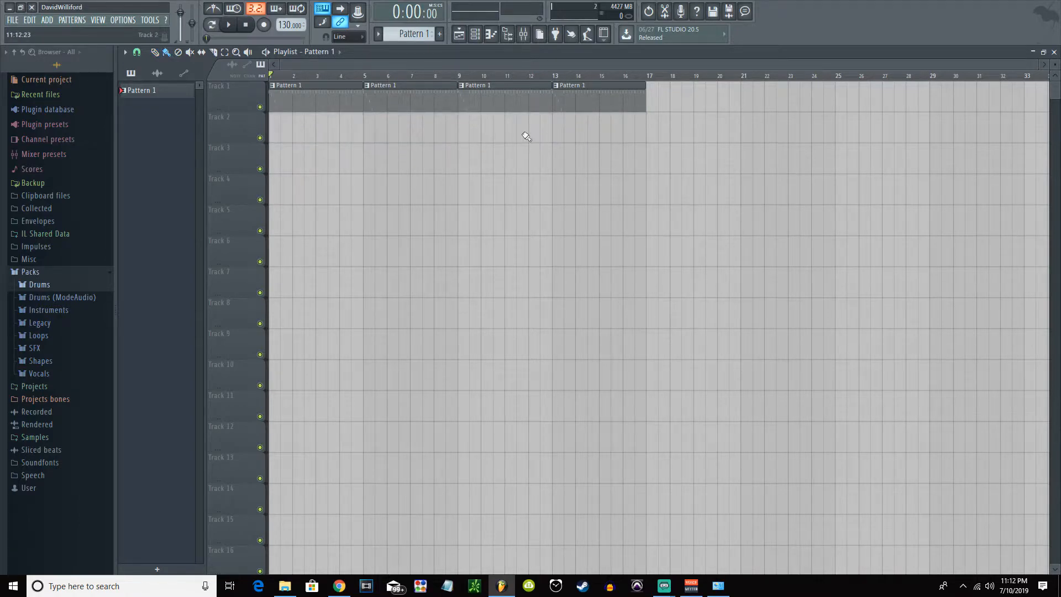
drag(656, 102, 958, 112)
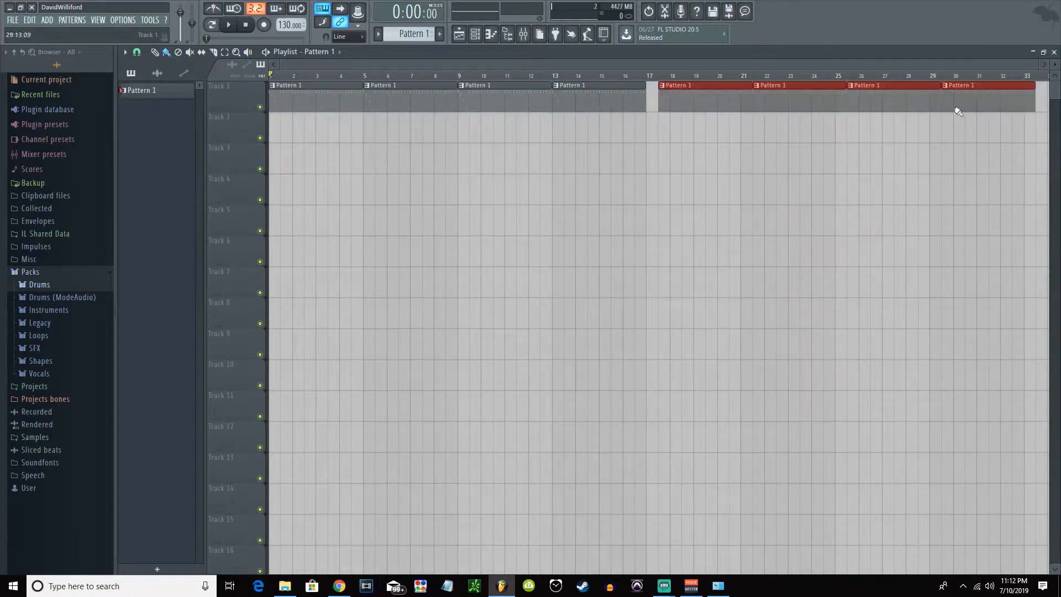
key(ctrl+z)
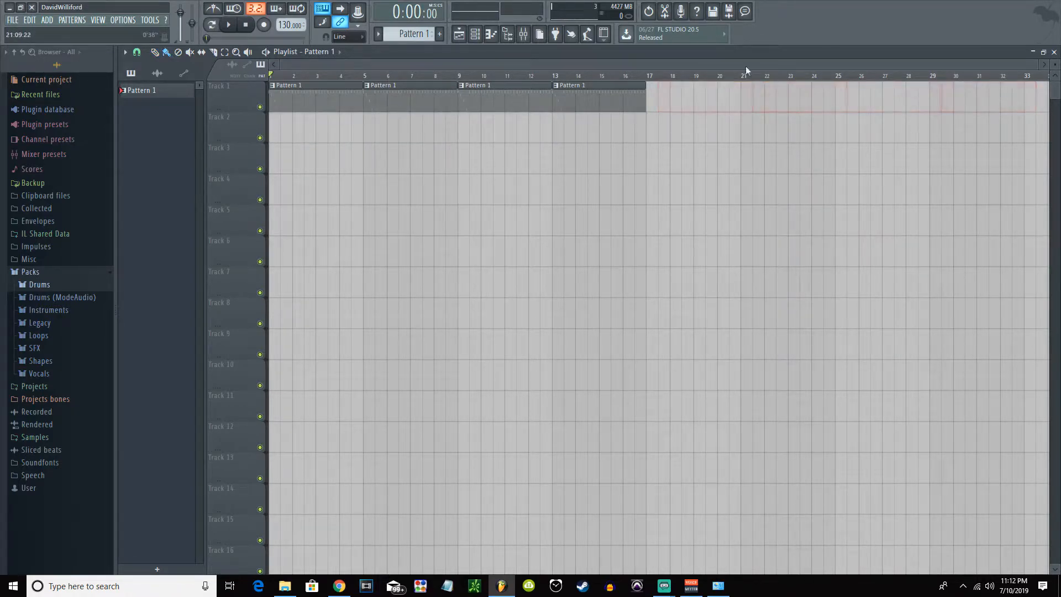
click(670, 107)
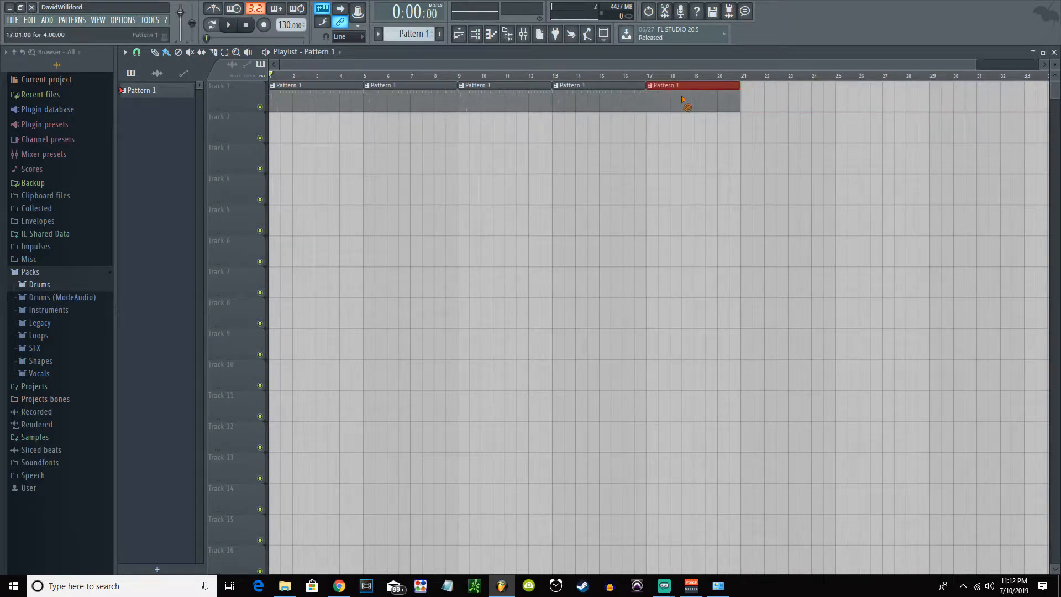
right_click(686, 106)
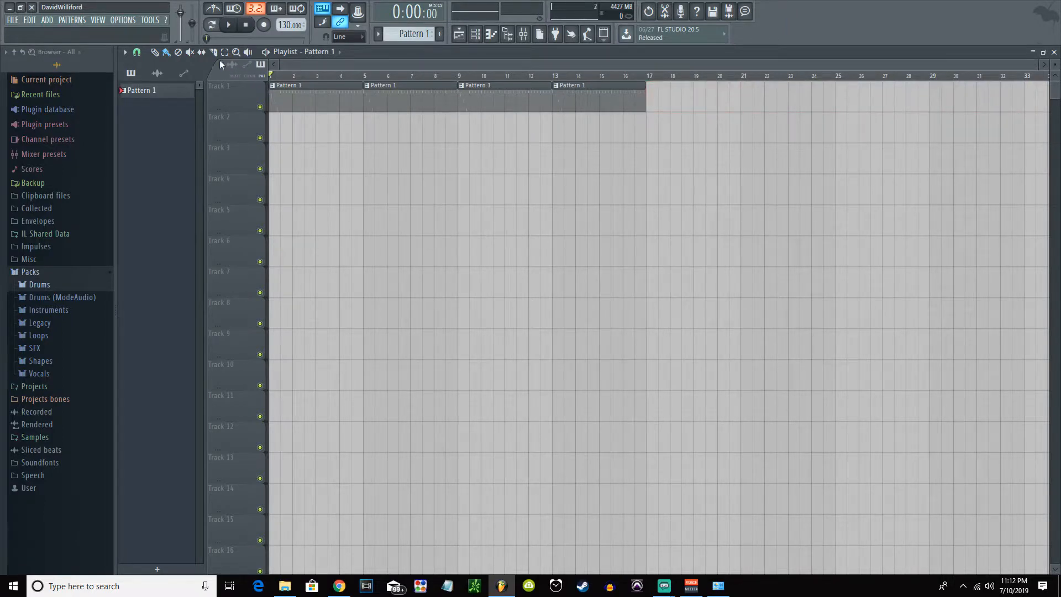
Slice the four Pattern 1 clips on Track 1 at bars 3, 7, 11 and 15, cutting away the half bar before bar 9
click(319, 92)
click(418, 92)
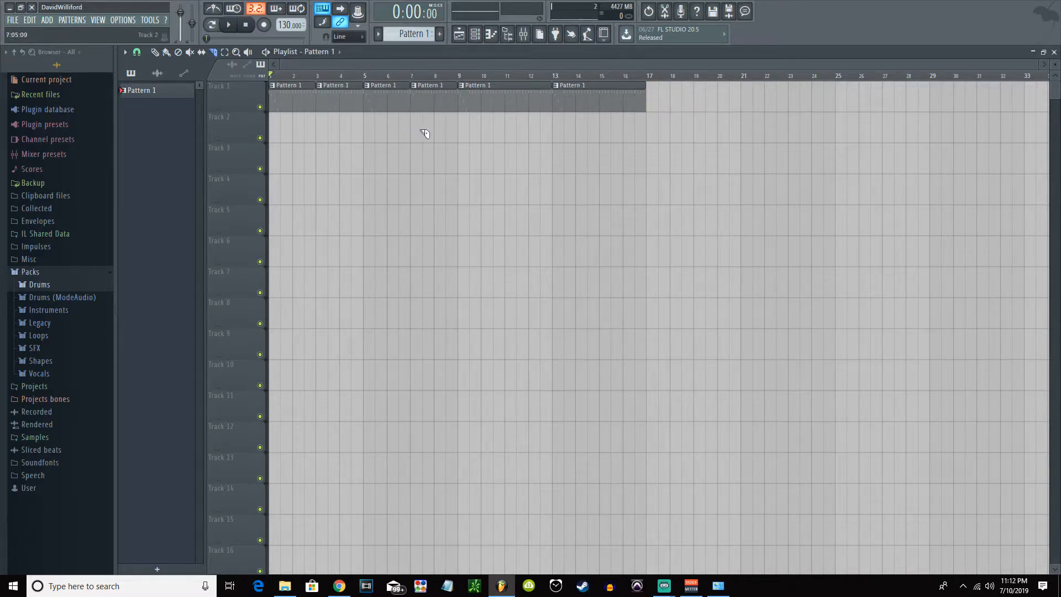
right_click(453, 90)
click(509, 95)
drag(605, 90, 602, 106)
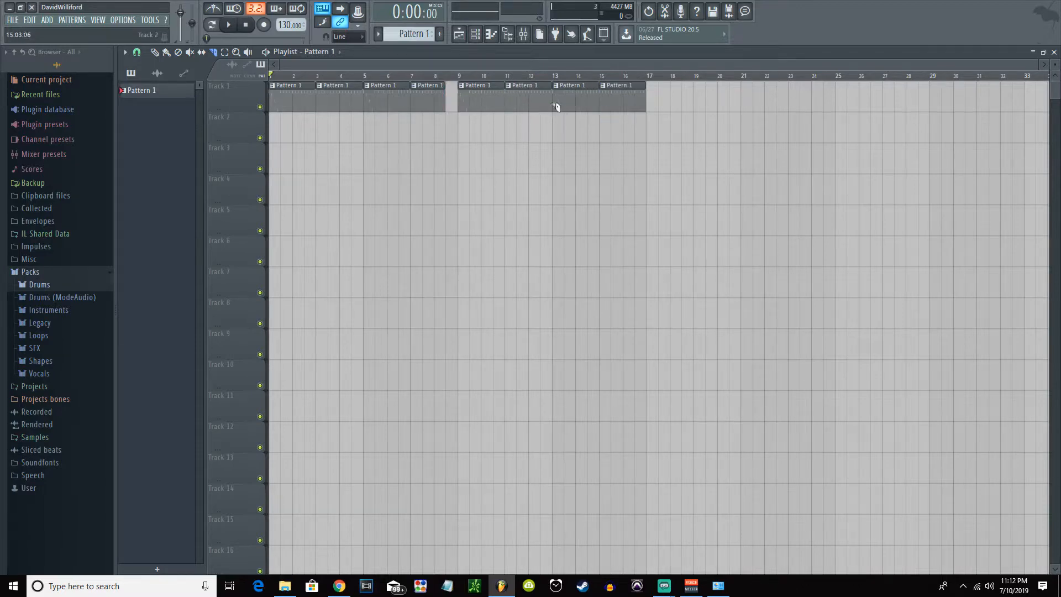
Box-select all the Pattern 1 clips on Track 1 with the Select tool, and return to the Paint tool with the clips deselected
click(224, 52)
drag(689, 100, 332, 110)
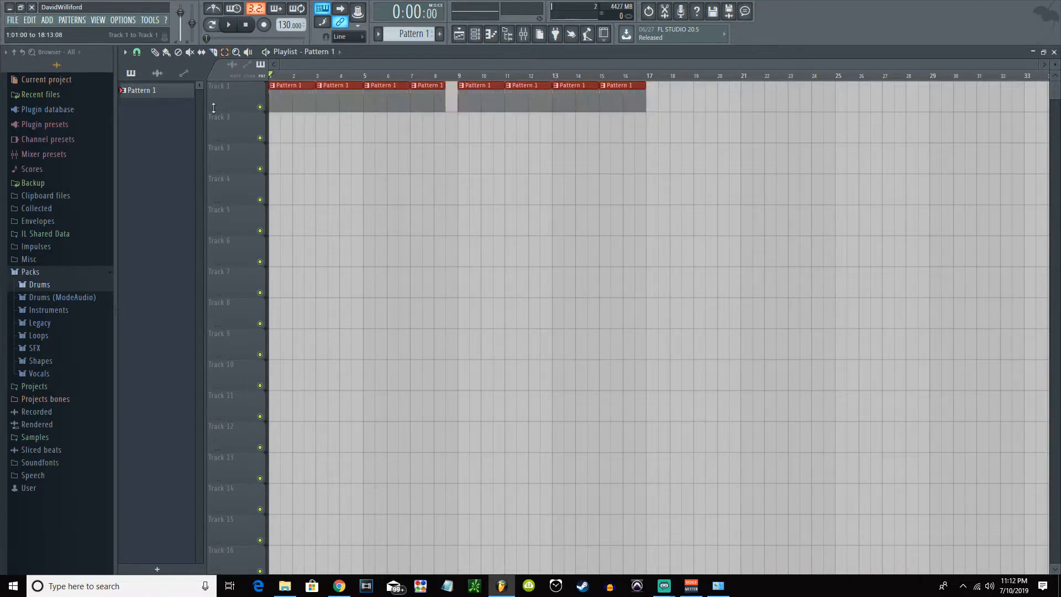
click(155, 52)
click(166, 51)
drag(676, 98, 319, 157)
click(337, 167)
right_click(354, 160)
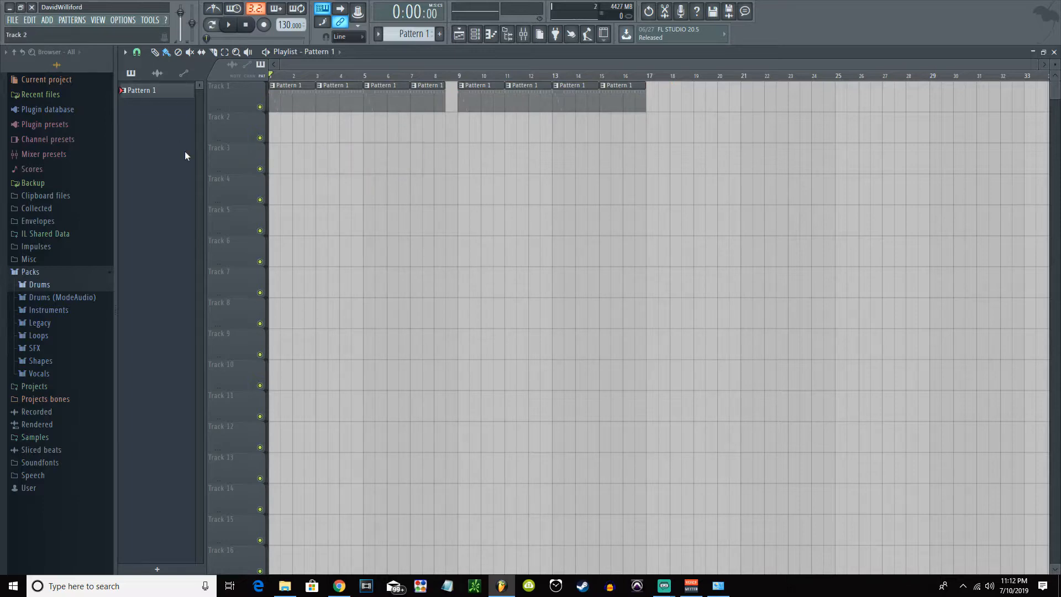
Mute and unmute Tracks 1 and 2, and solo Track 1 and release the solo
click(260, 107)
click(260, 138)
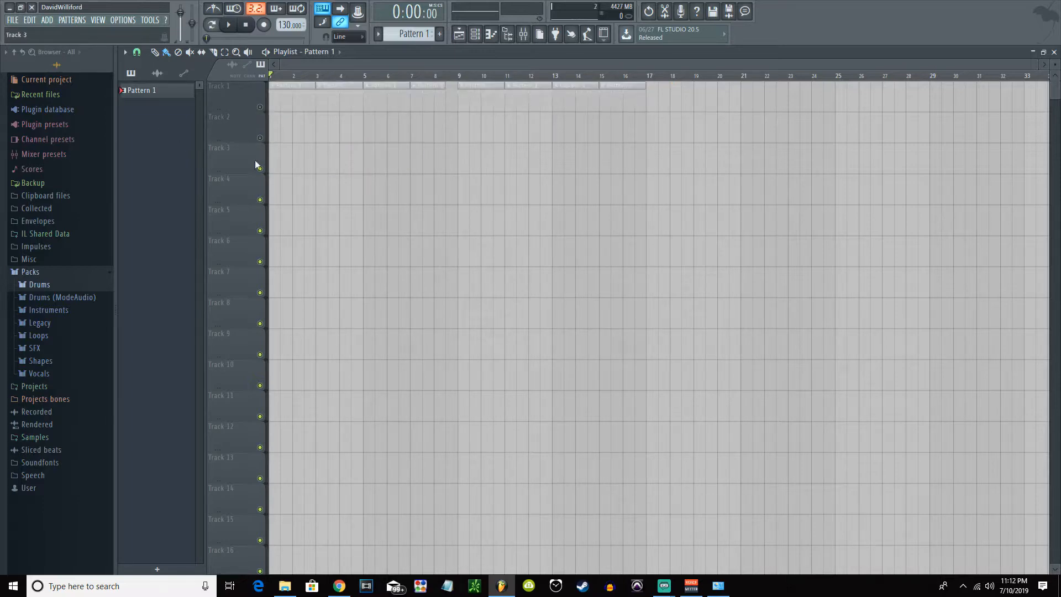
click(260, 137)
click(260, 106)
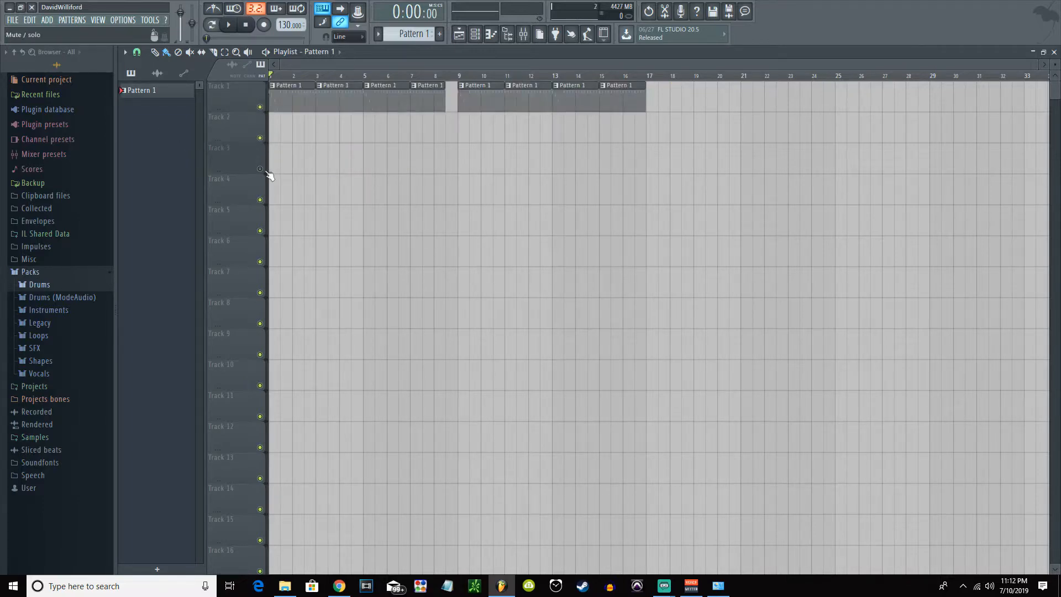
right_click(261, 107)
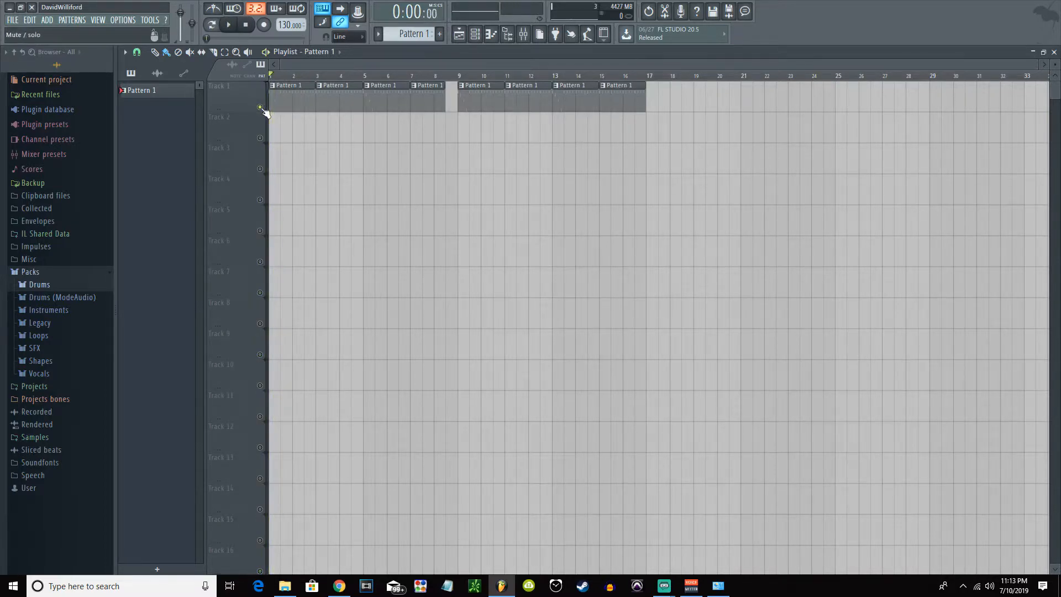
right_click(261, 107)
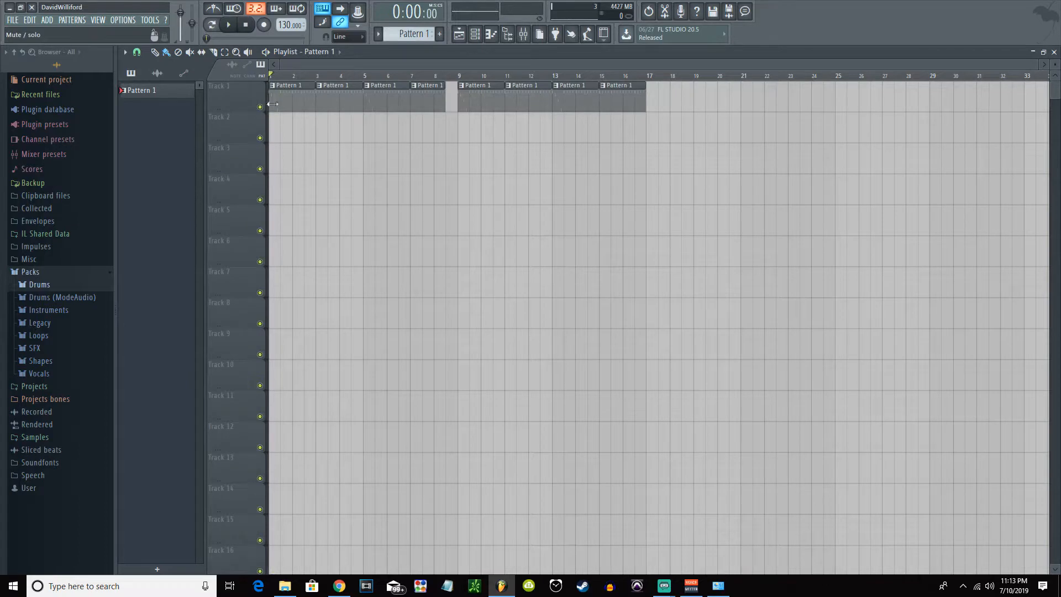
Solo the Kick channel in the channel rack, release the solo, and return to the playlist
click(475, 34)
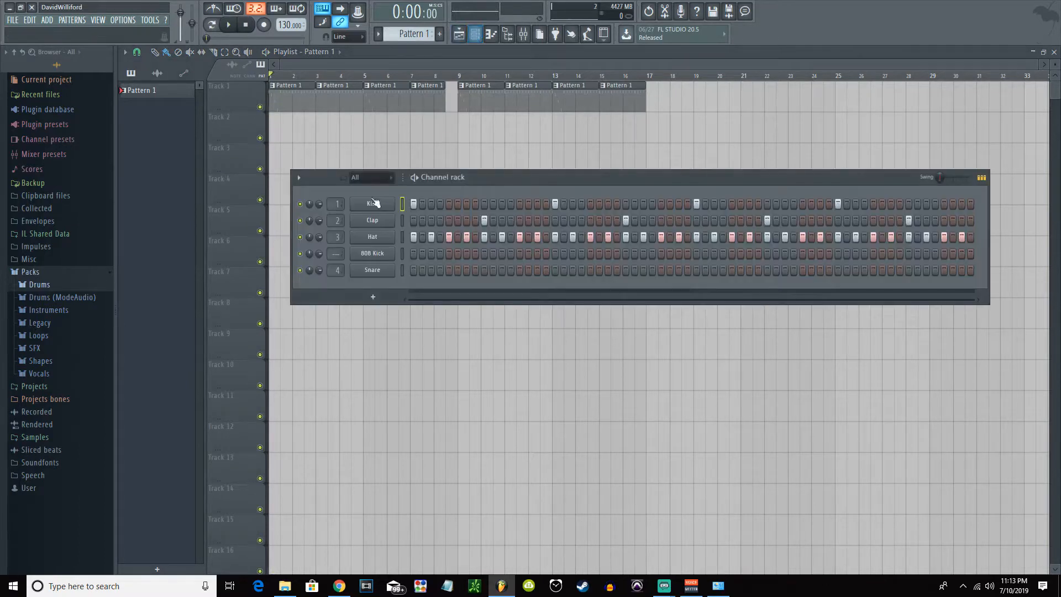
right_click(300, 205)
click(310, 212)
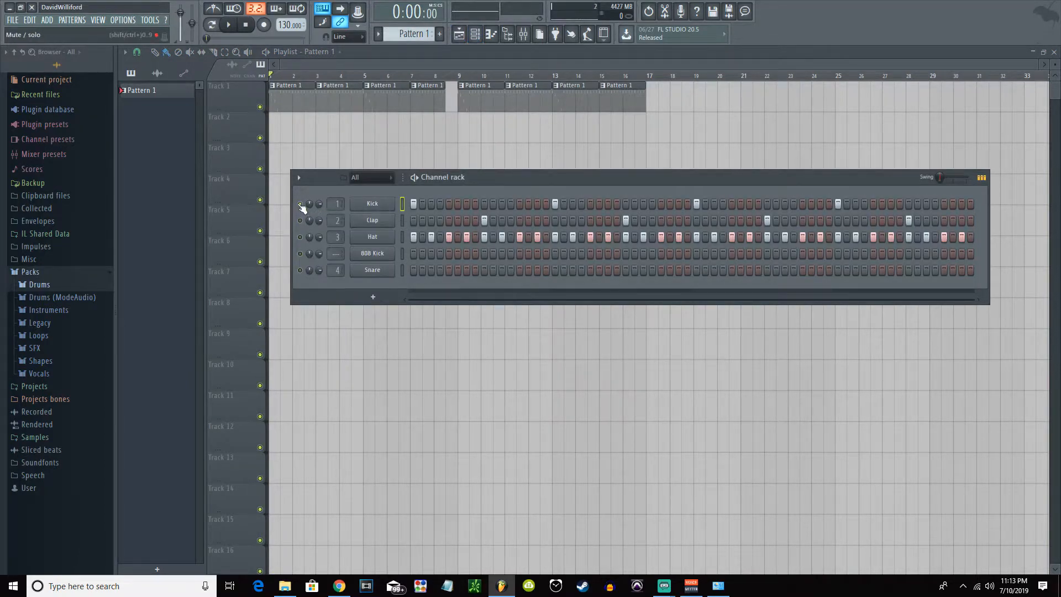
right_click(301, 206)
click(316, 208)
click(311, 63)
click(475, 34)
click(295, 67)
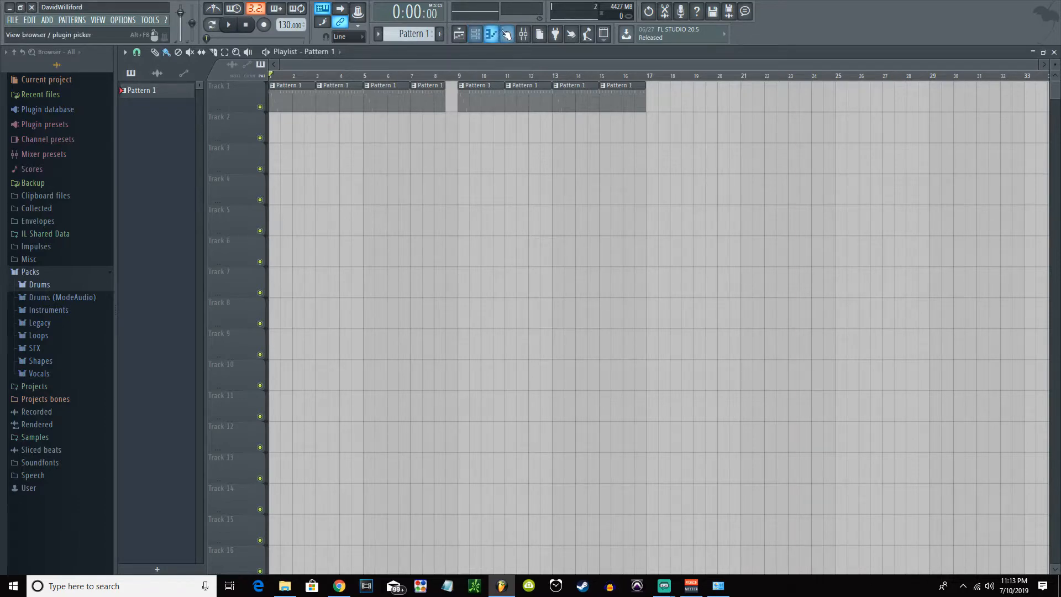
Open the mixer, play the song while muting and unmuting Insert 1, and stop playback with Insert 4 selected
click(522, 34)
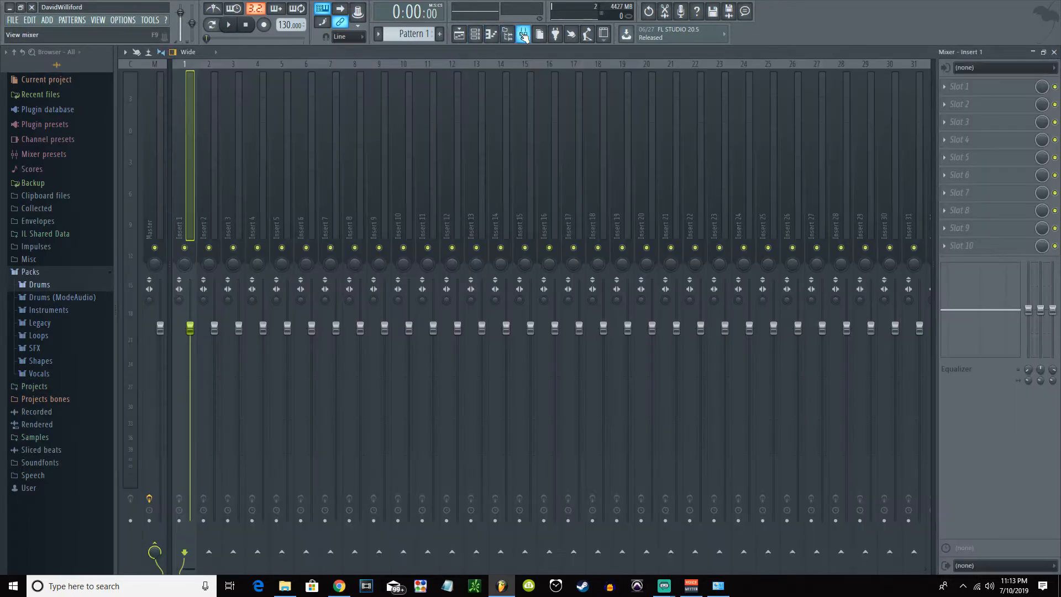
key(space)
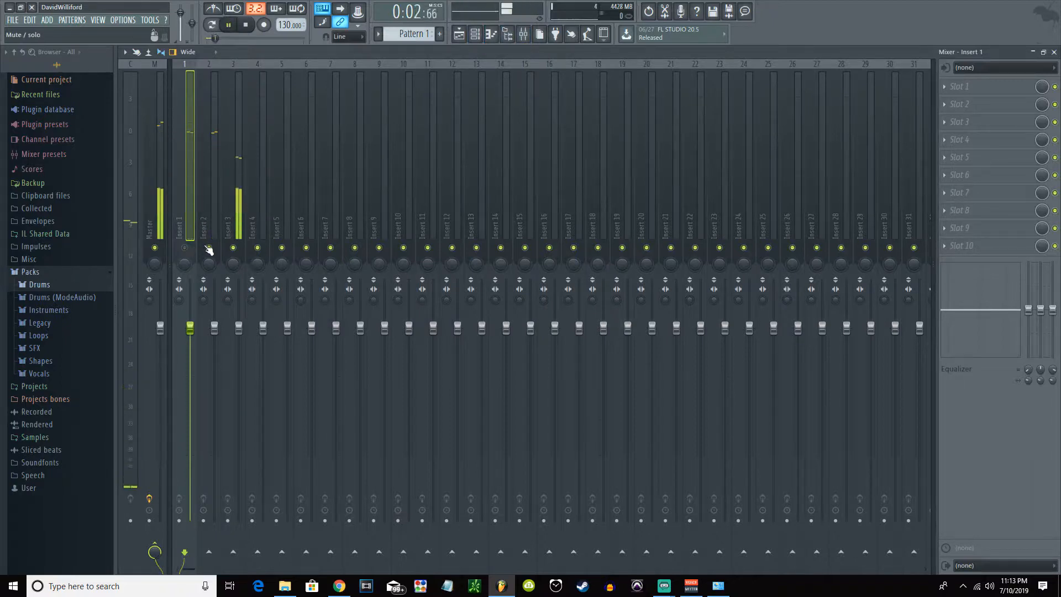
key(space)
click(228, 191)
click(250, 192)
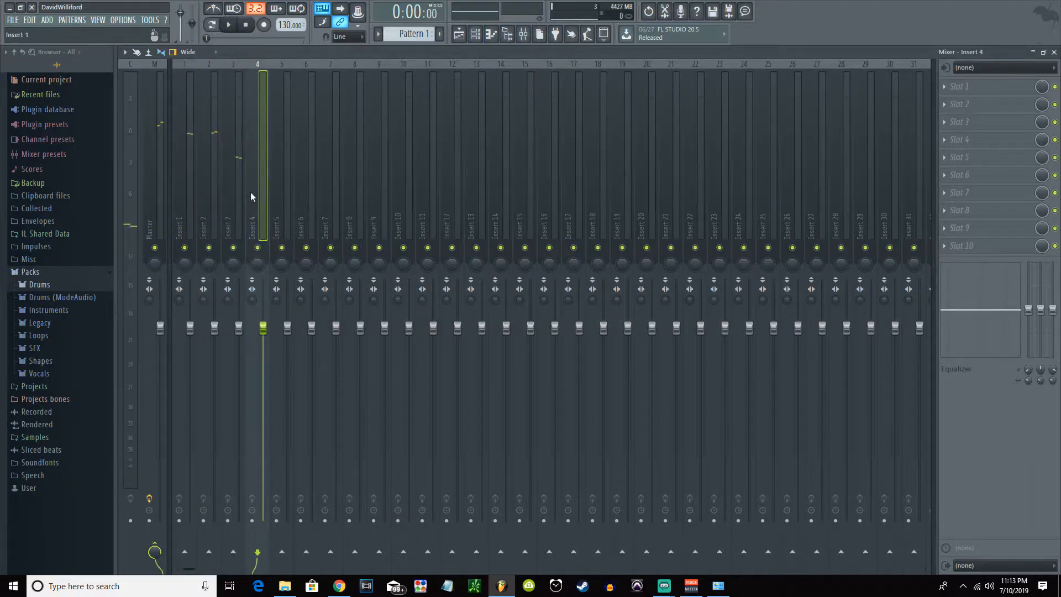
Delete the 808 Kick channel from the channel rack
click(490, 35)
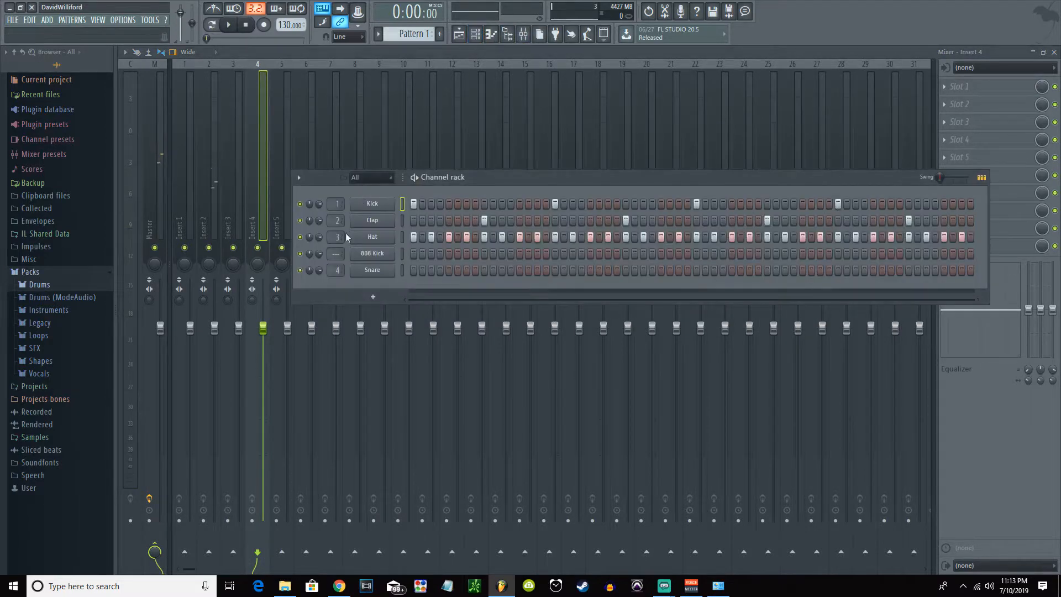
right_click(367, 255)
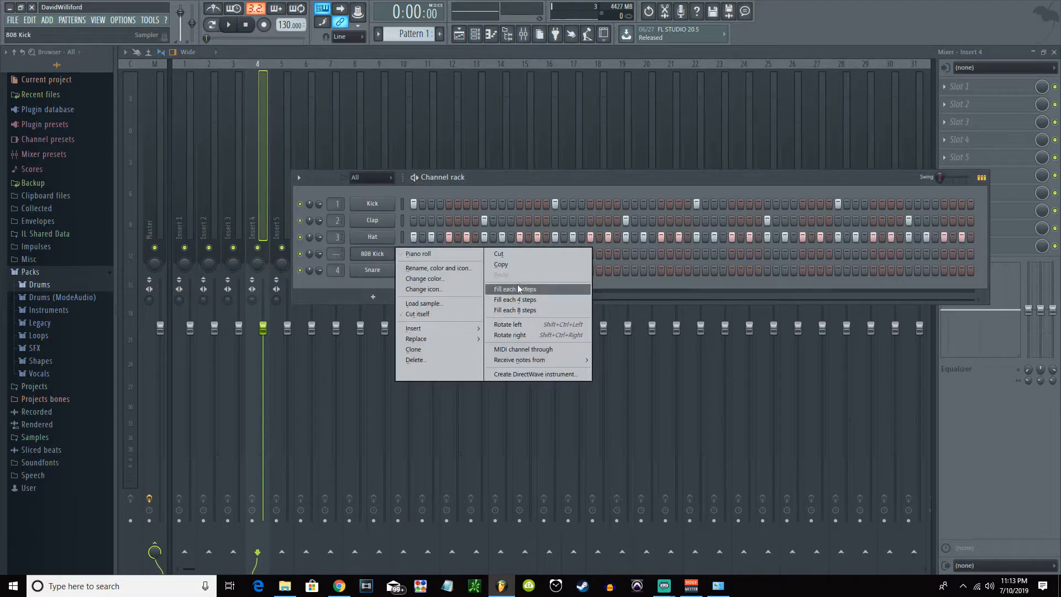
click(433, 359)
click(586, 322)
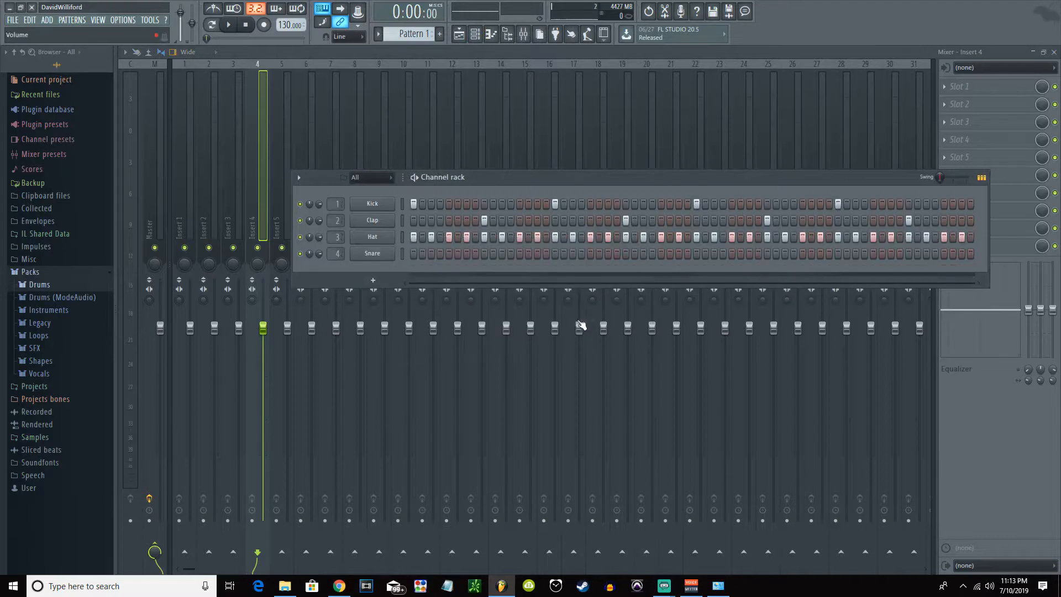
Unassign the Kick, Clap, Hat and Snare channels from their mixer tracks and play the song through the Master only
click(193, 161)
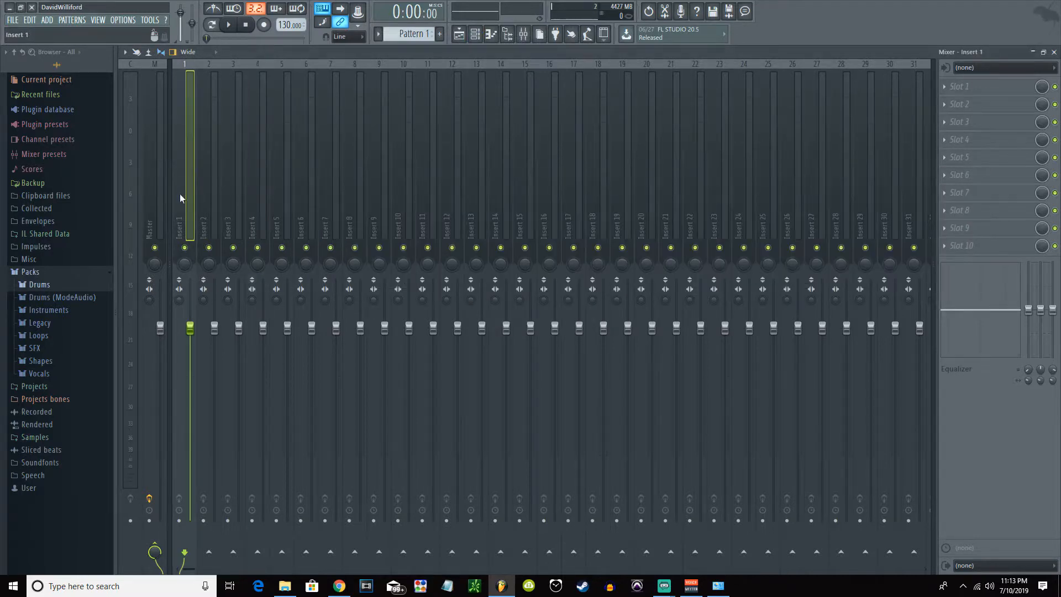
click(475, 34)
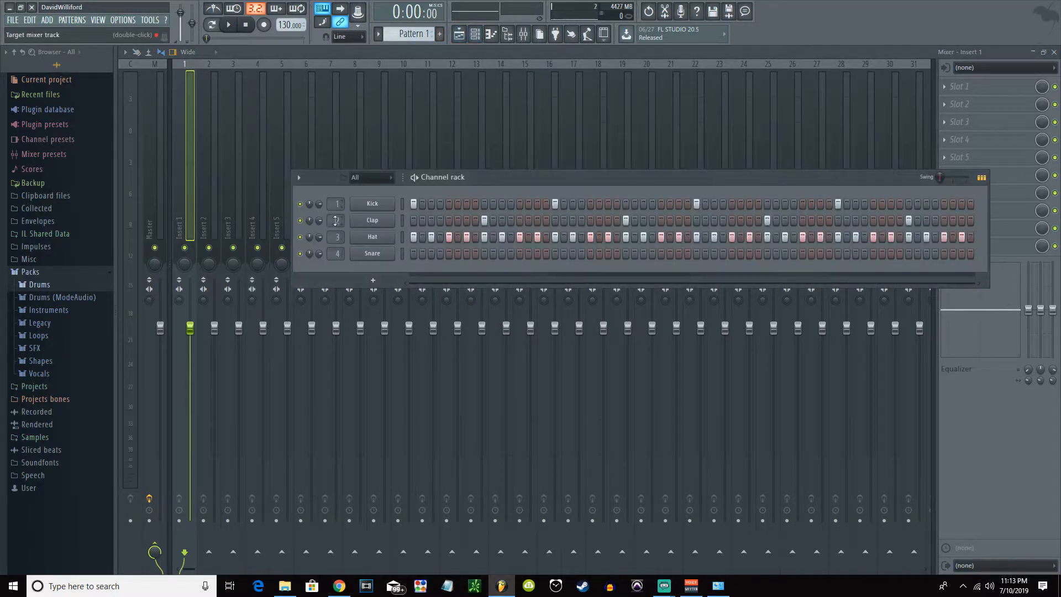
drag(338, 238, 337, 268)
mouse_move(333, 220)
mouse_down()
mouse_move(333, 231)
mouse_move(333, 212)
mouse_up()
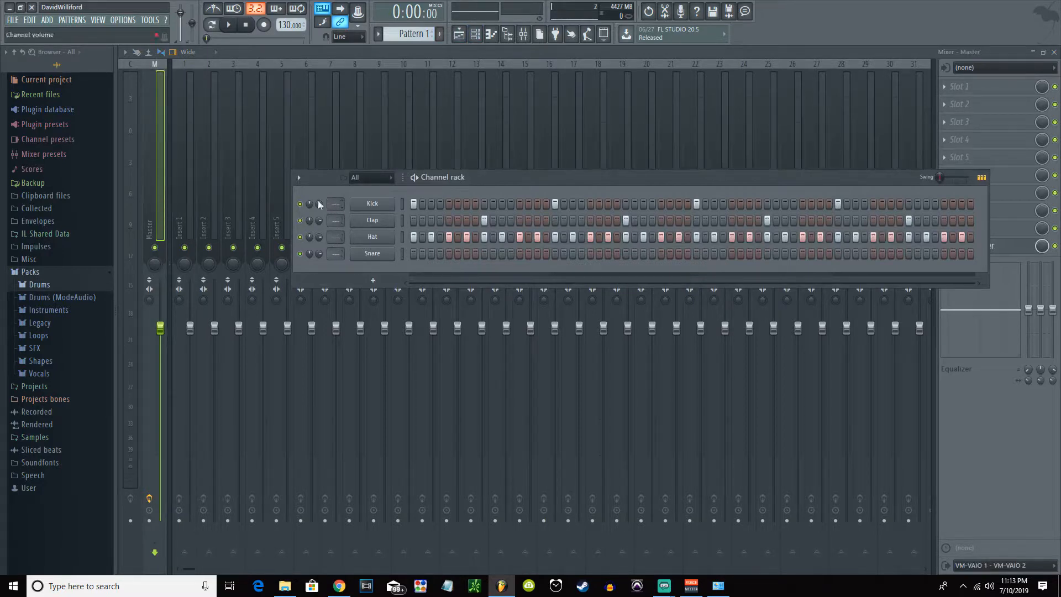
mouse_move(335, 203)
mouse_down()
mouse_move(336, 193)
mouse_move(337, 216)
mouse_up()
key(space)
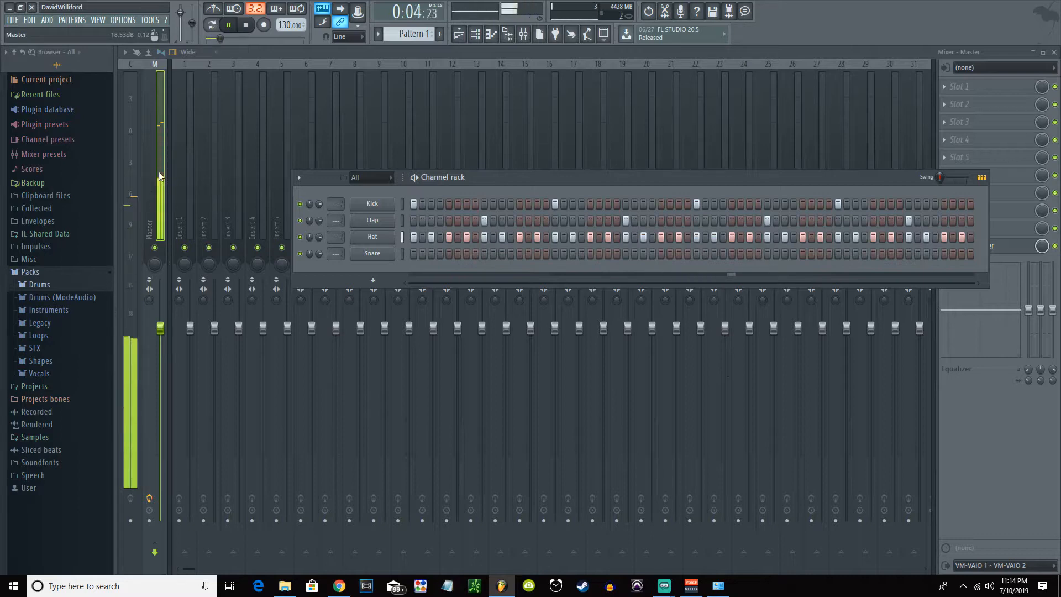
key(space)
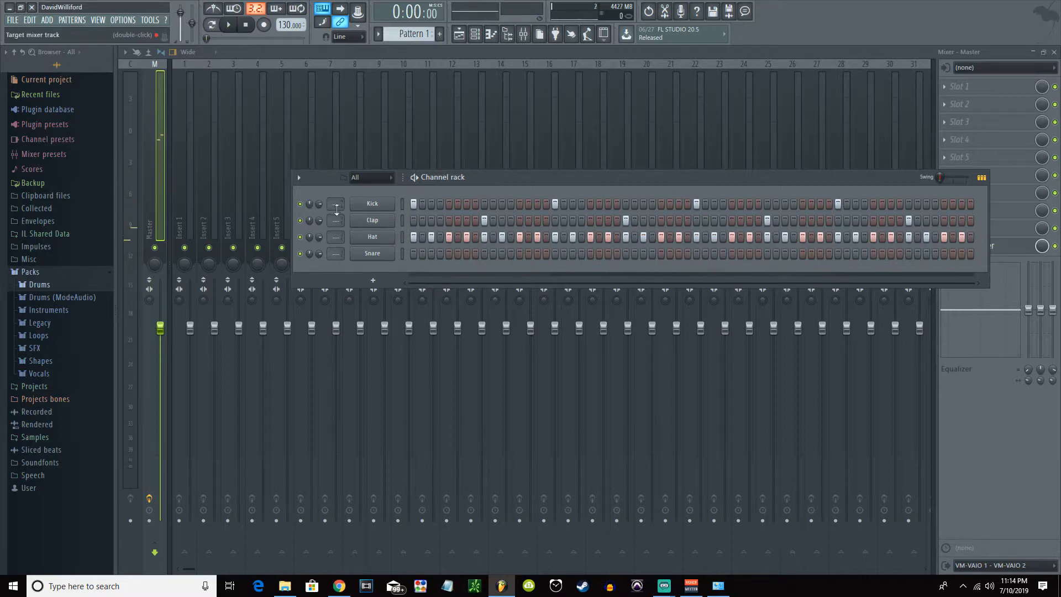
Route the Kick, Clap and Hat channels to mixer tracks 1, 2 and 3, and select Inserts 1 and 2
drag(334, 204, 332, 235)
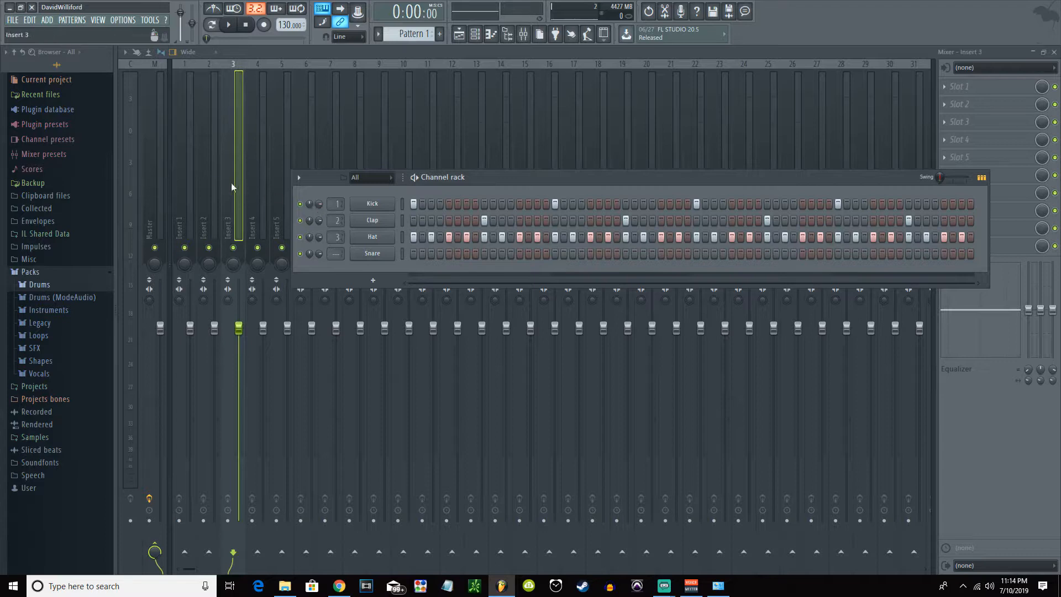
click(182, 181)
click(203, 180)
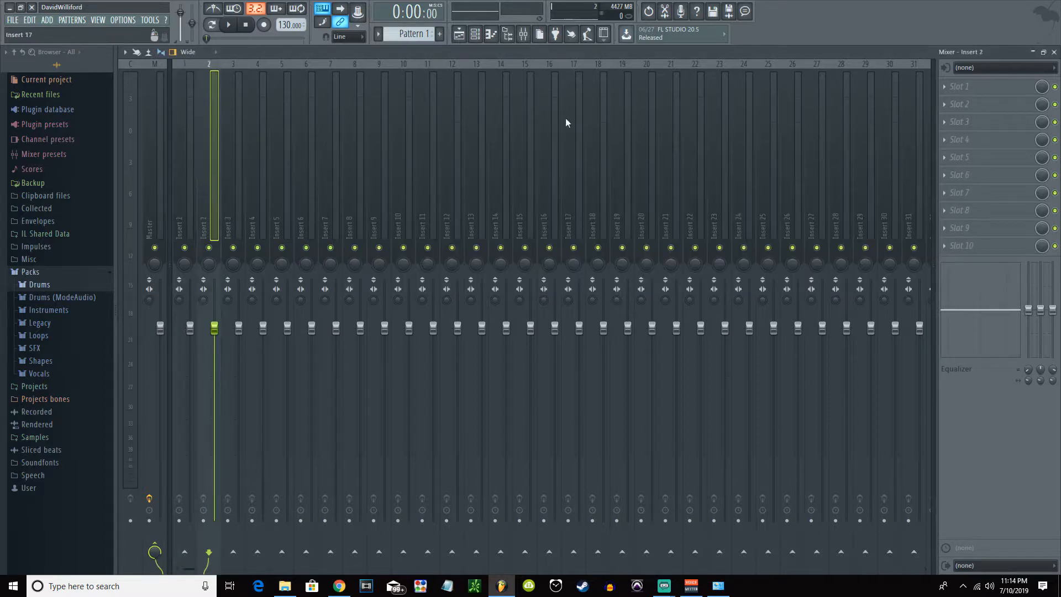
Open the Kick channel's settings, keep its mixer track number at 1, and return to the channel rack
click(475, 33)
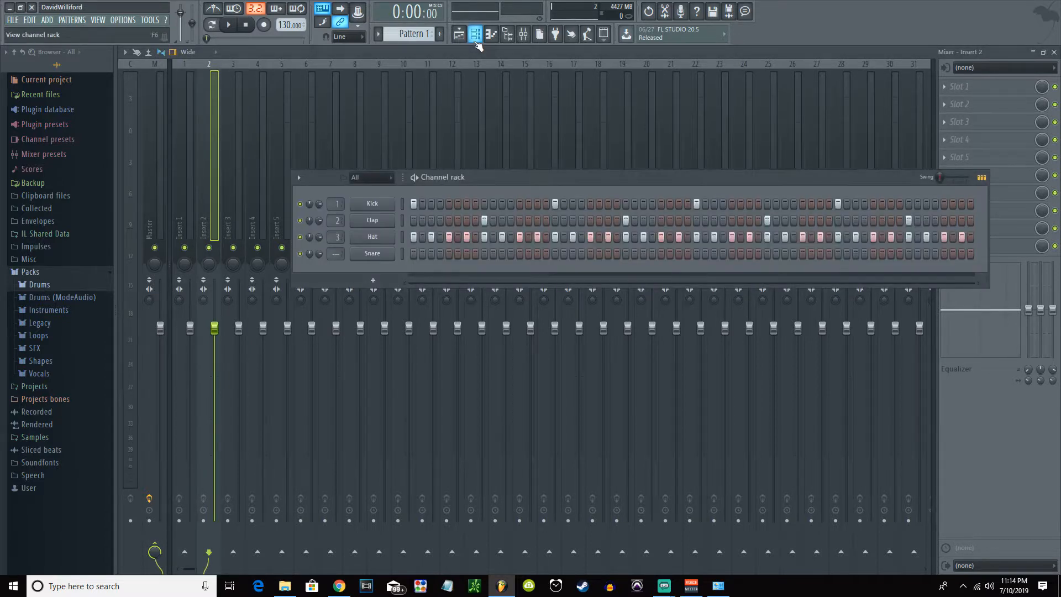
click(372, 204)
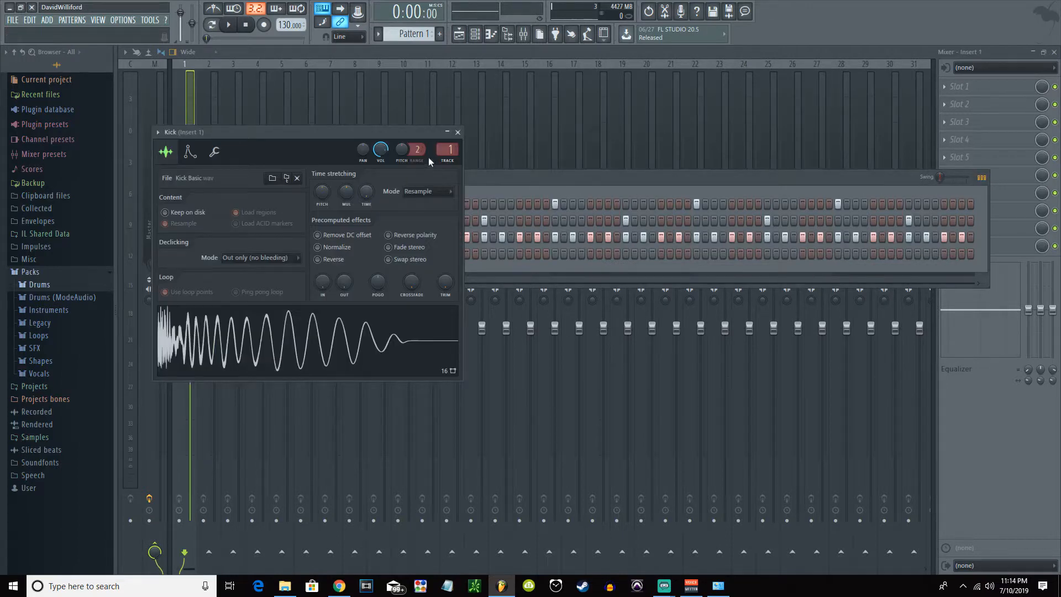
mouse_move(448, 149)
mouse_down()
mouse_move(449, 130)
mouse_move(448, 150)
mouse_up()
click(486, 178)
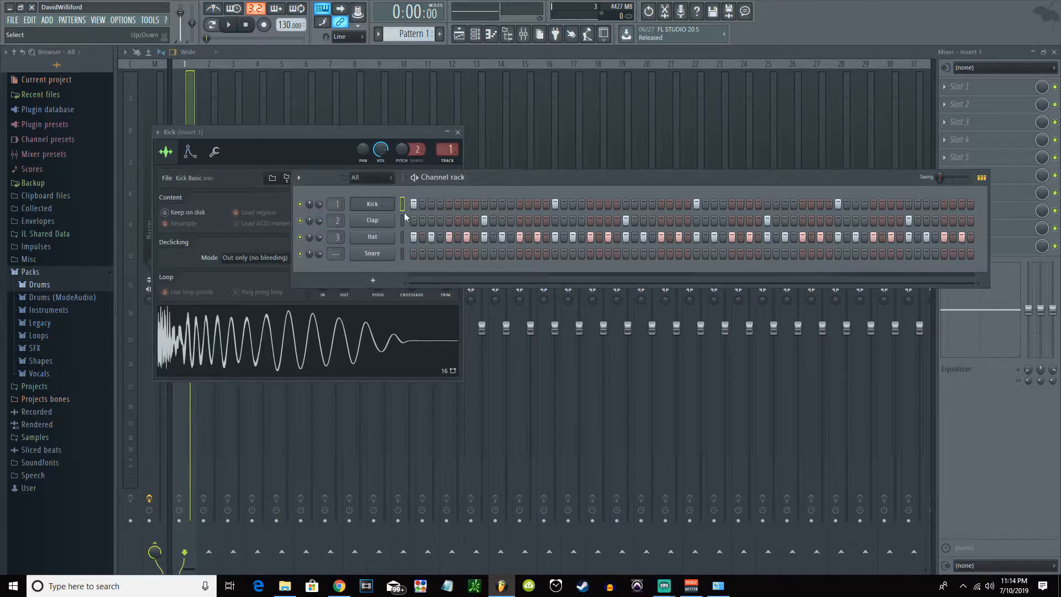
Route the selected Kick channel to Insert 1 from the mixer with the channel routing option
right_click(193, 104)
mouse_move(227, 149)
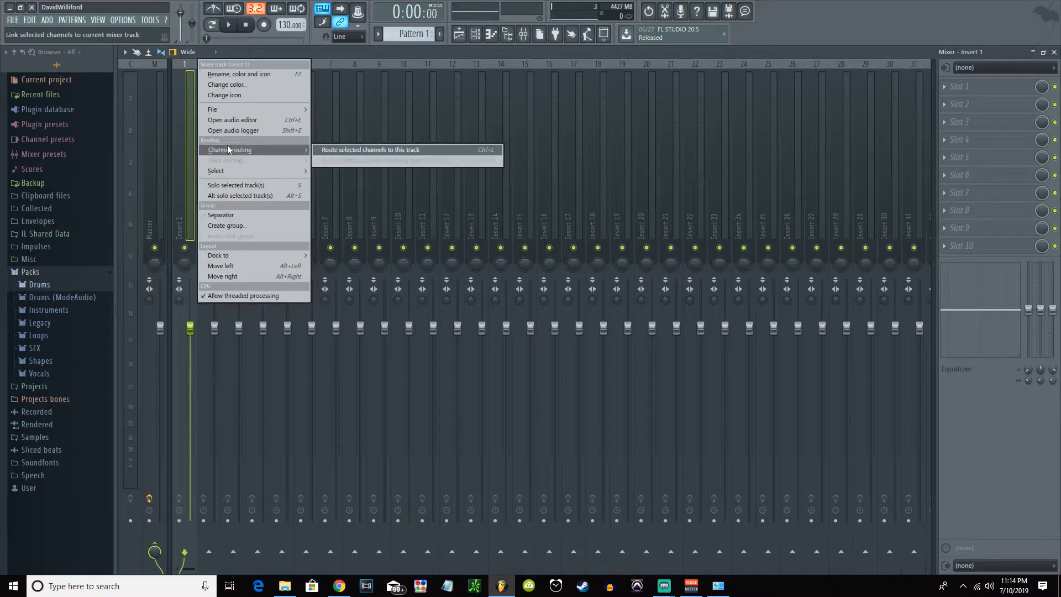
click(345, 149)
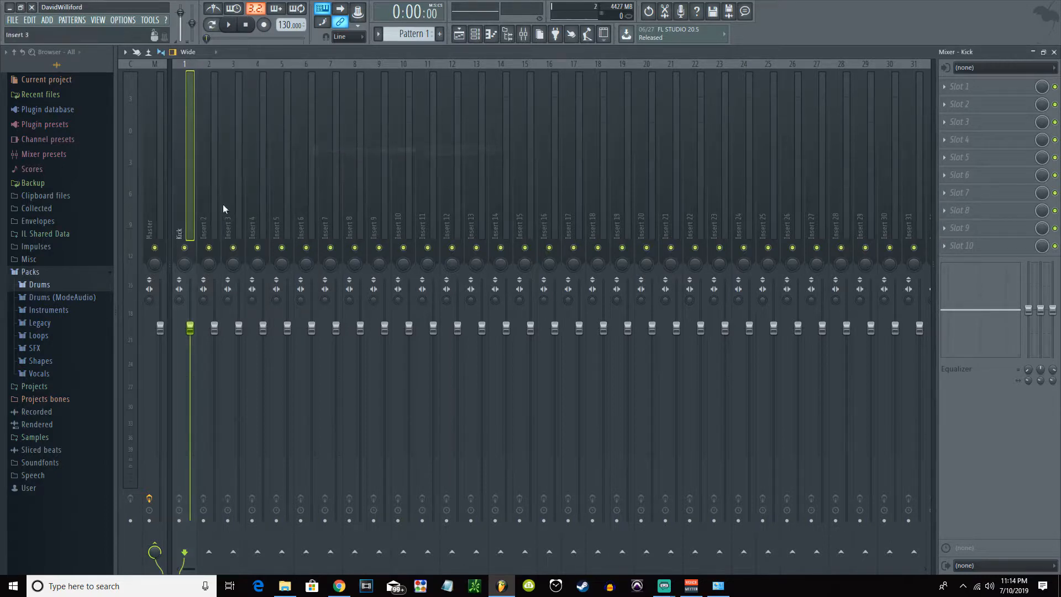
Select all four channels in the channel rack and route them to consecutive mixer tracks starting from track 1
click(475, 34)
double_click(404, 204)
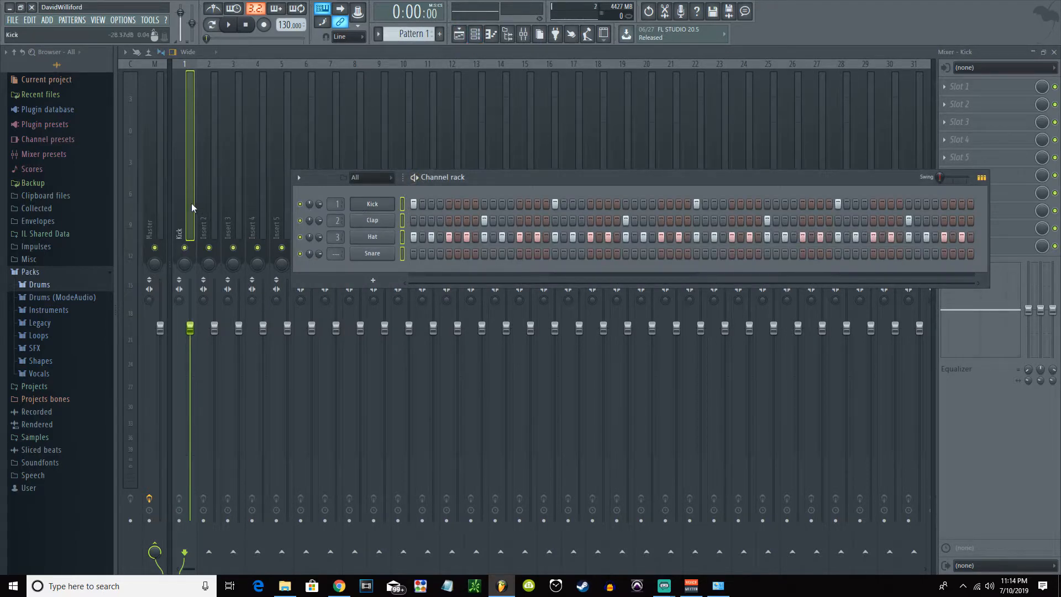
drag(403, 205, 395, 271)
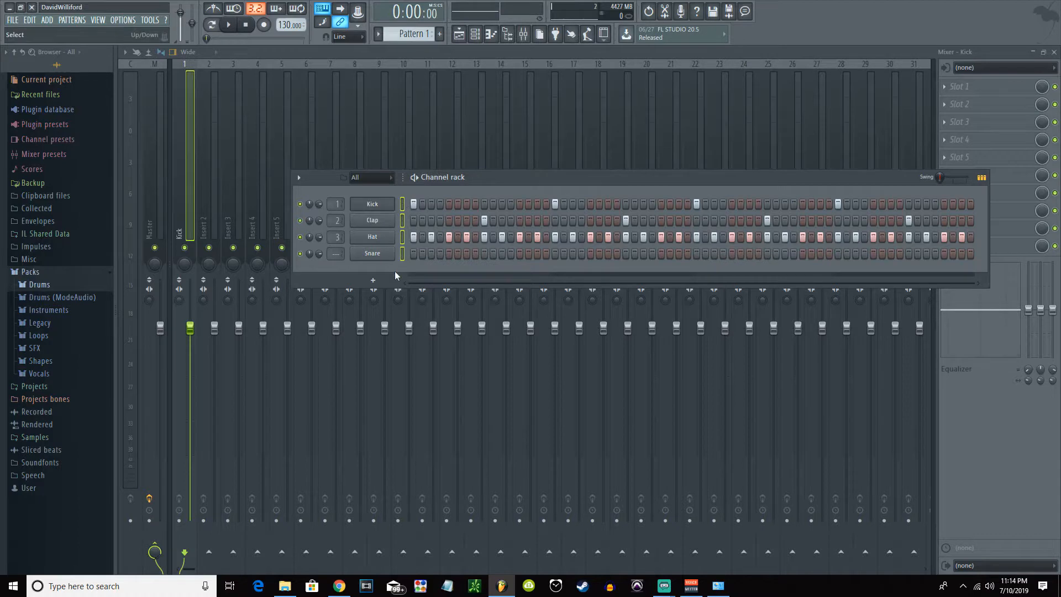
right_click(184, 208)
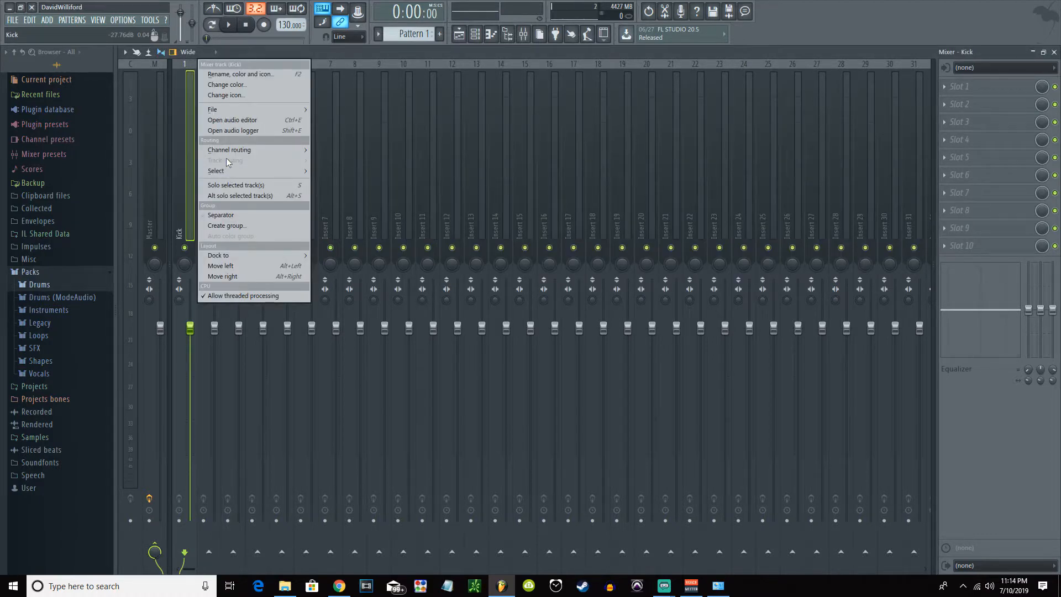
mouse_move(238, 156)
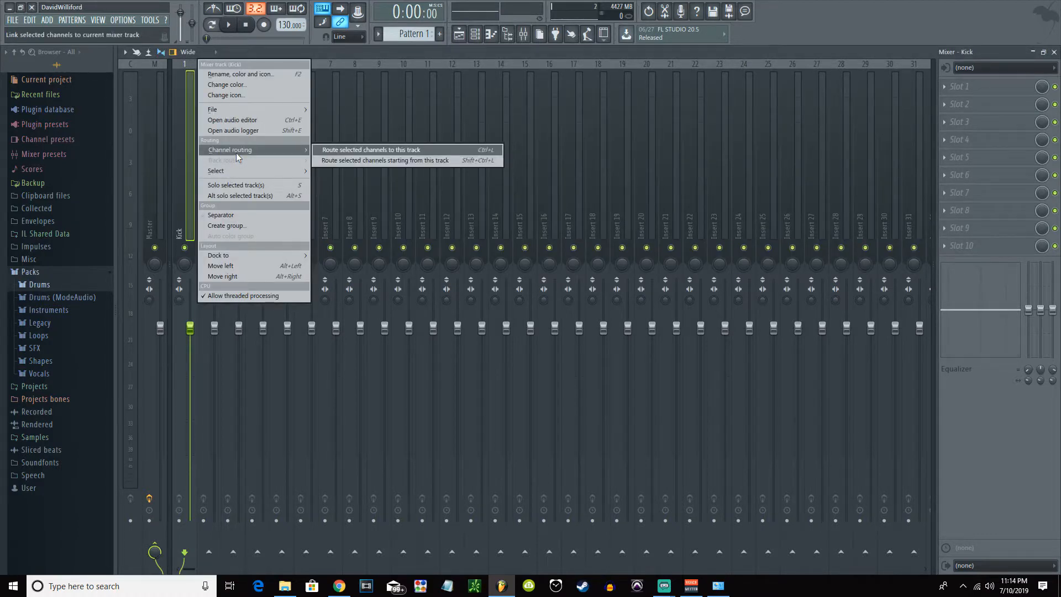
click(345, 159)
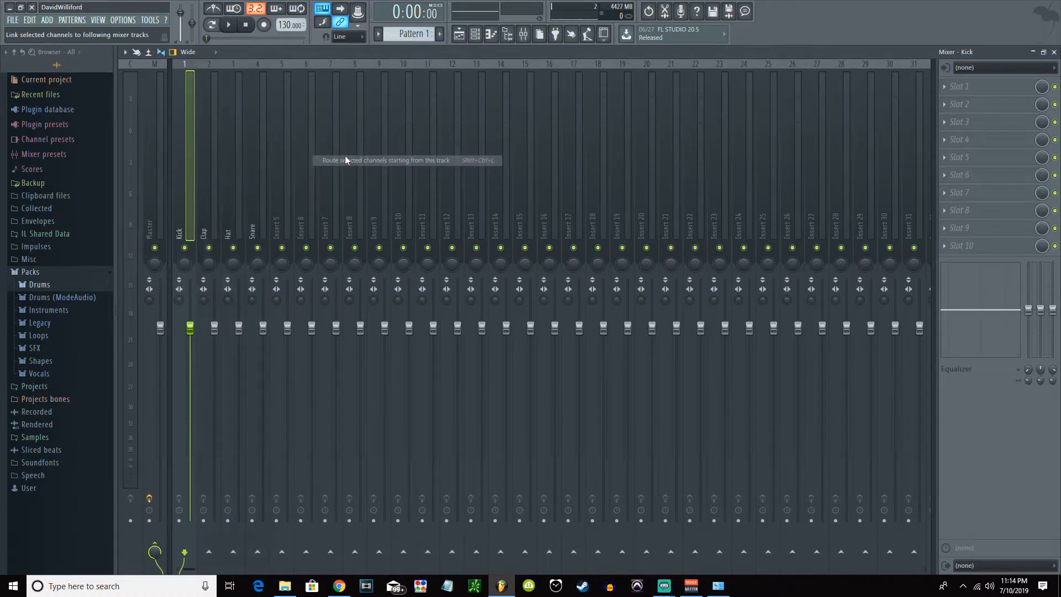
Check the newly routed drum tracks in the mixer by selecting them one after another, ending on Kick
click(251, 205)
click(181, 204)
click(237, 197)
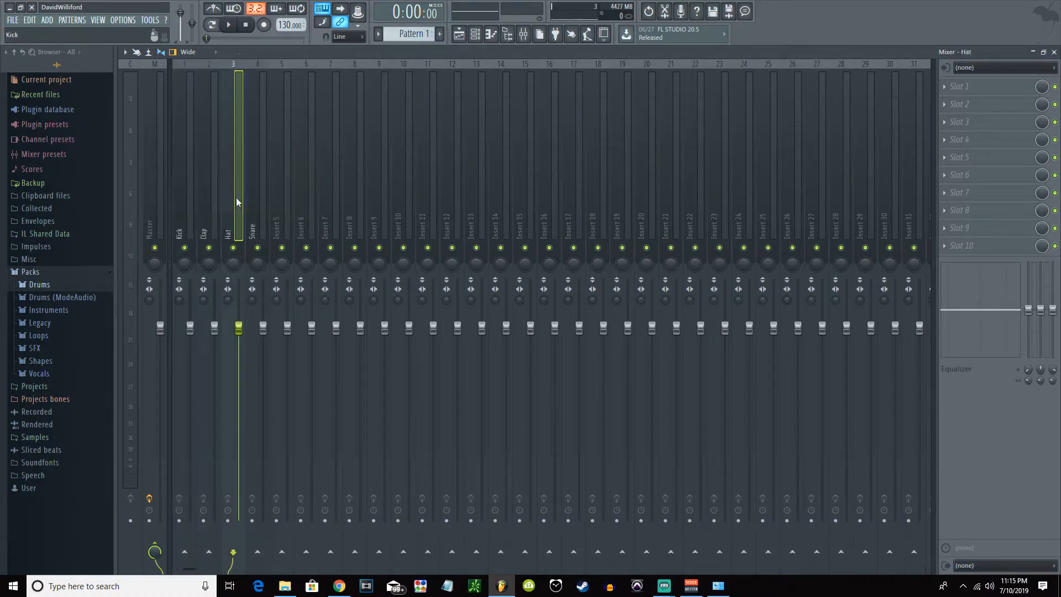
click(253, 193)
click(236, 198)
click(187, 201)
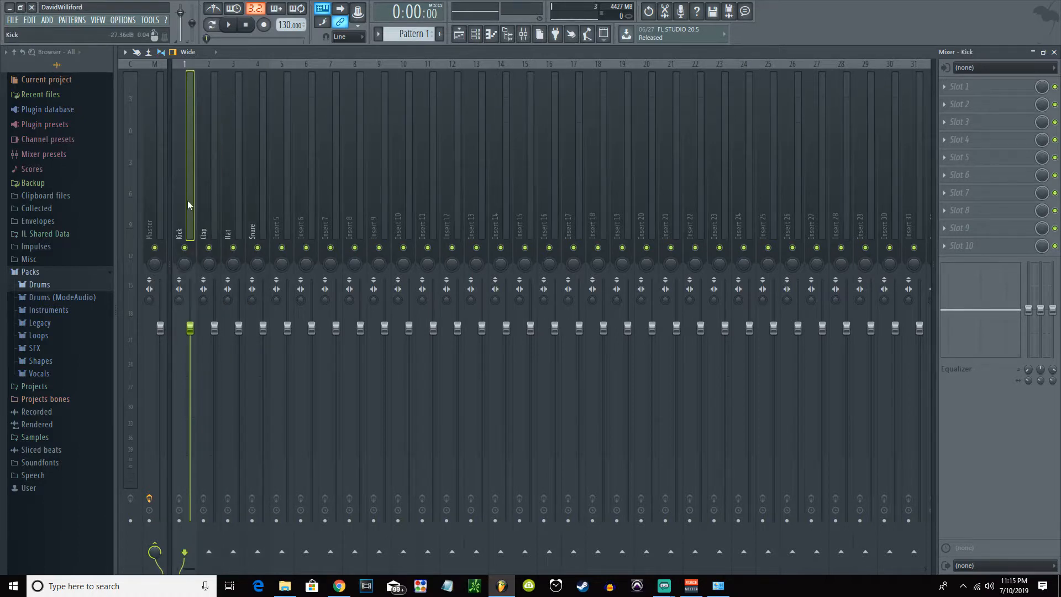
During playback, lower the Clap and Hat faders in the mixer, pan the Hat left and back to center, and stop
click(476, 35)
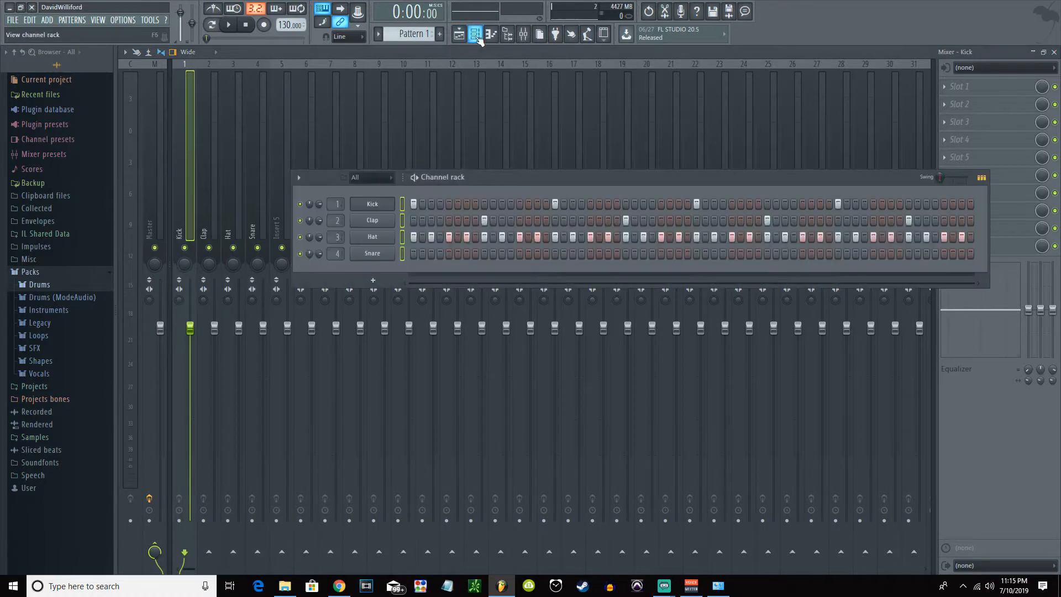
key(space)
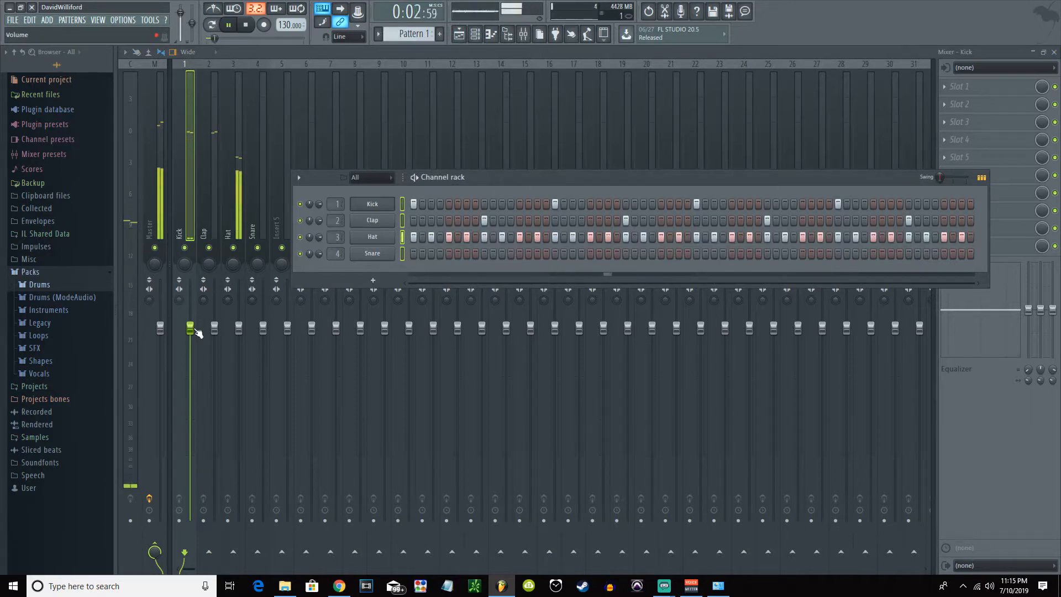
key(F6)
drag(190, 328, 238, 356)
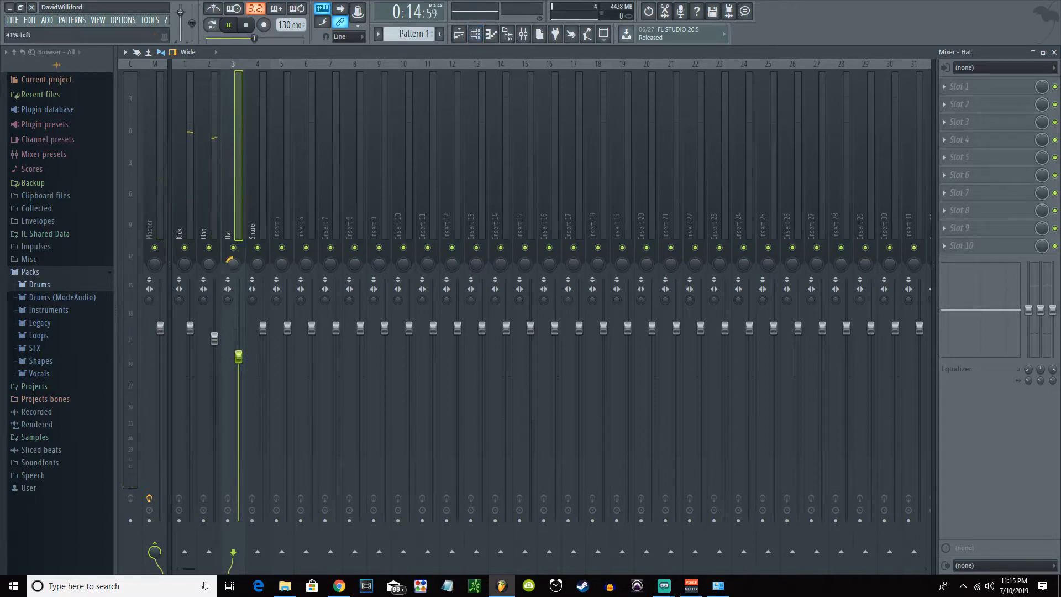
mouse_move(233, 264)
mouse_down()
mouse_move(232, 236)
mouse_move(233, 254)
mouse_up()
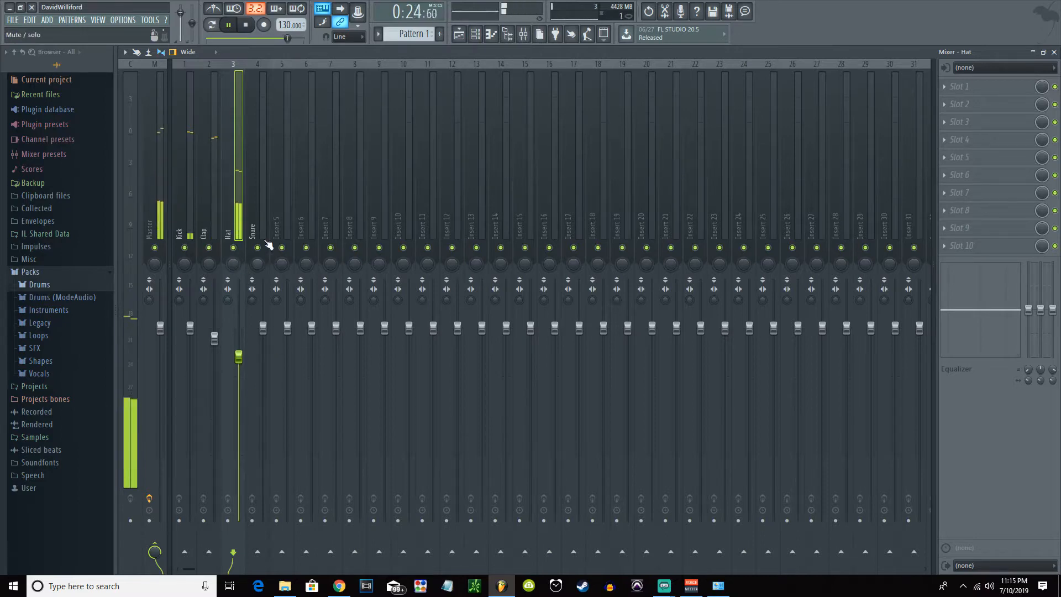
key(space)
Preview the Compact, Compact 2 and Extra large mixer layouts, and return the mixer to the Wide layout
click(194, 53)
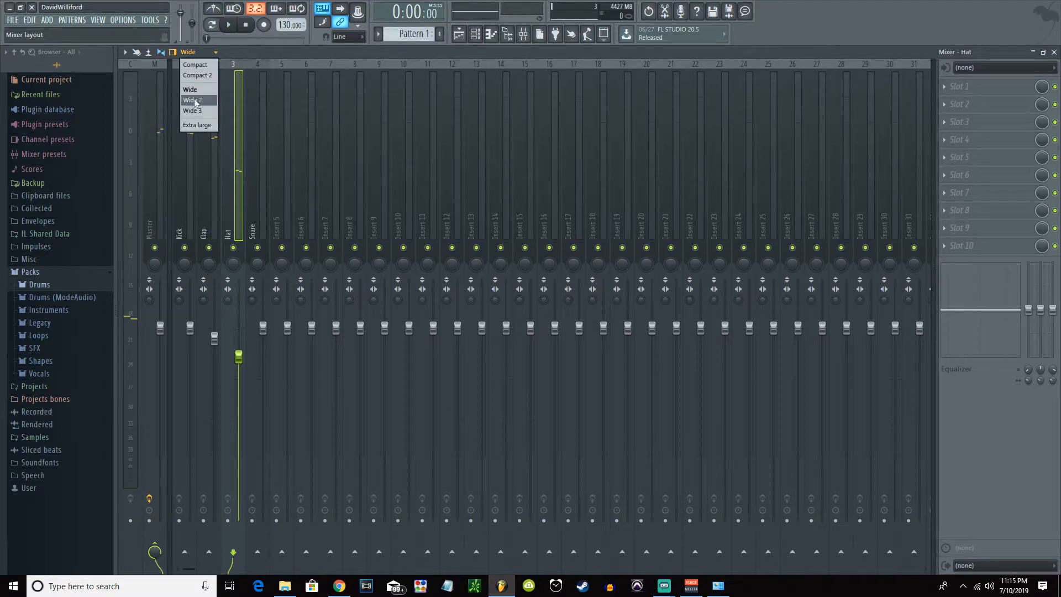
click(200, 65)
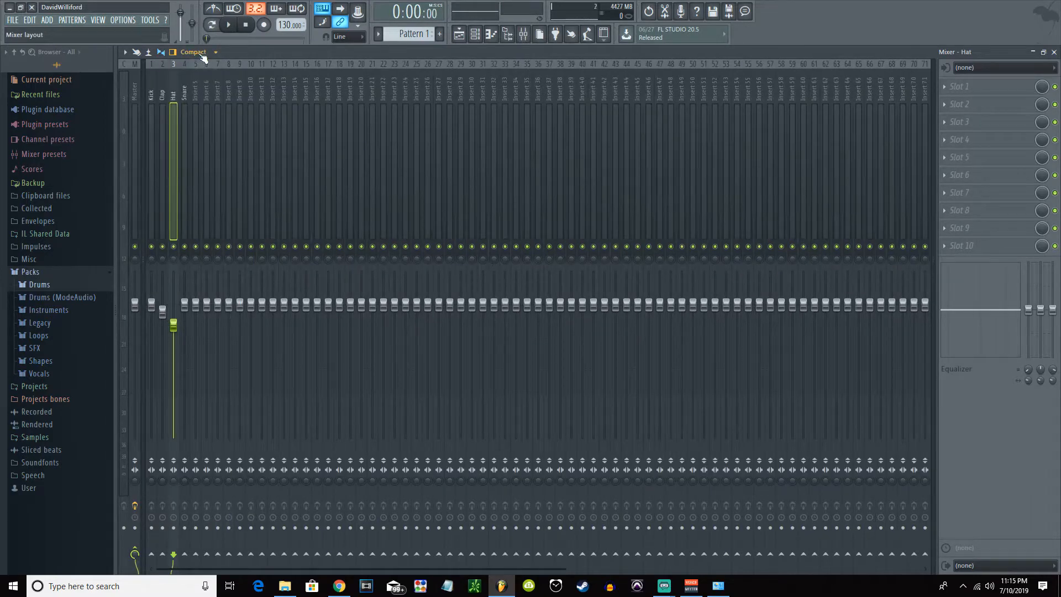
click(200, 55)
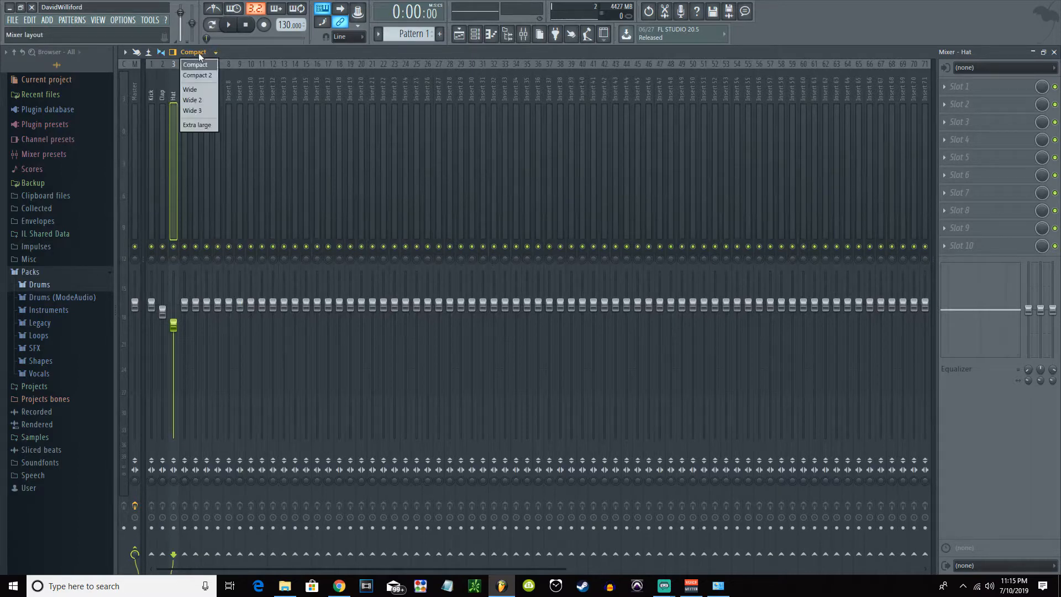
click(201, 75)
click(202, 53)
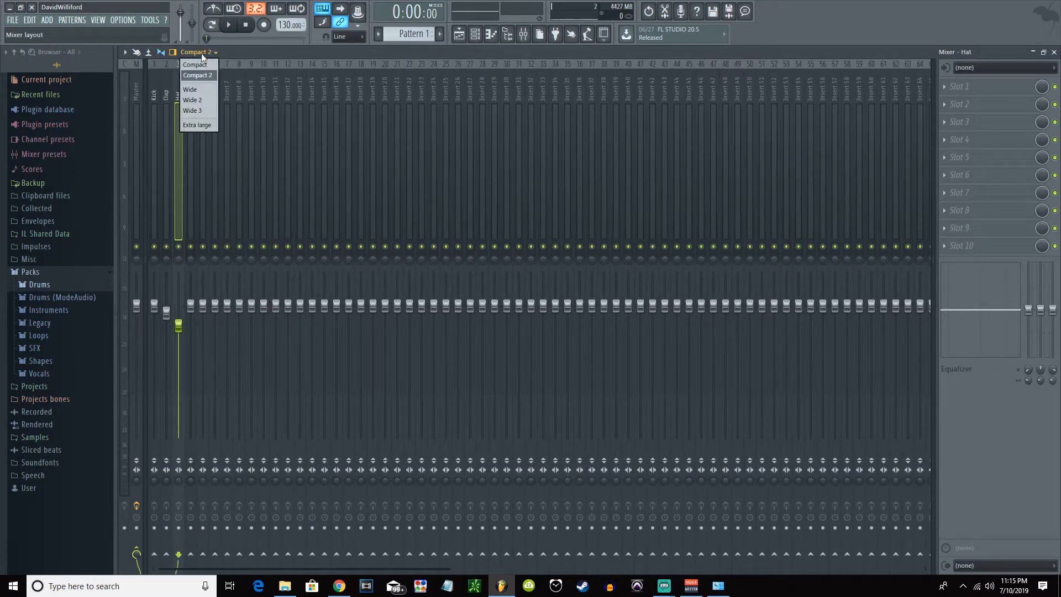
click(201, 88)
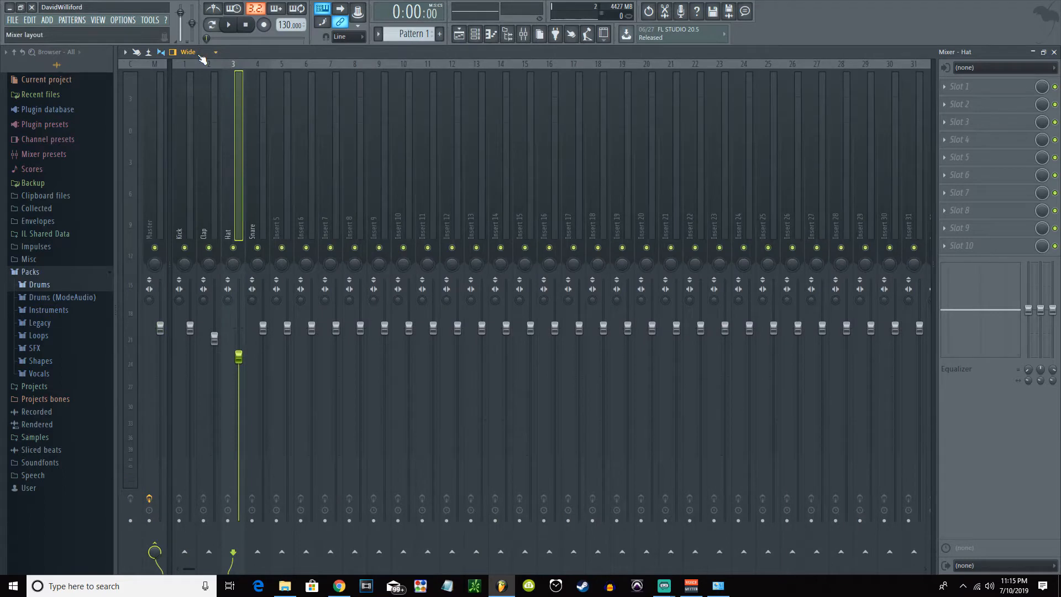
click(201, 56)
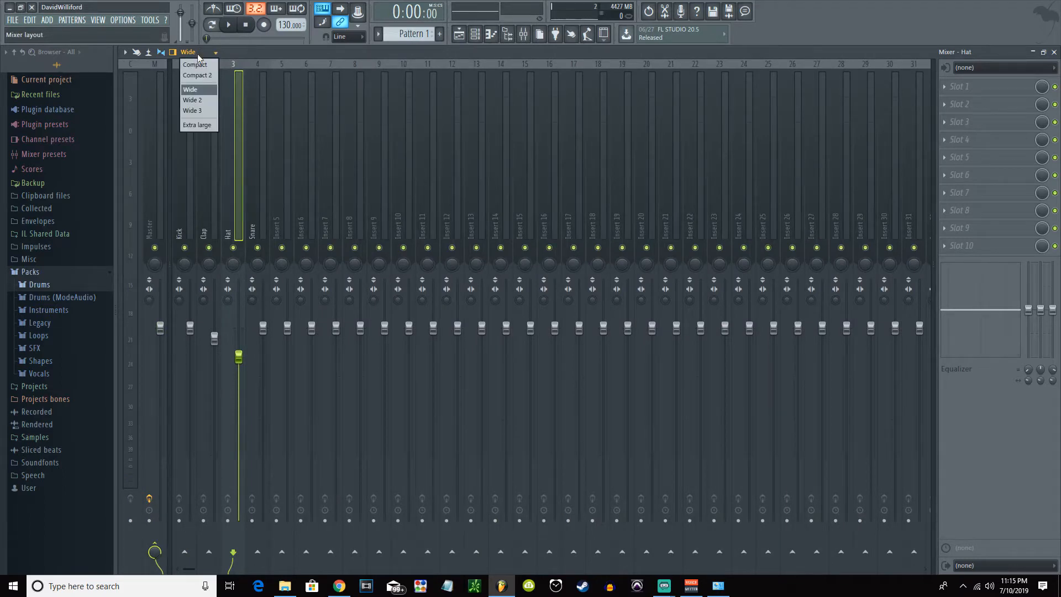
click(196, 124)
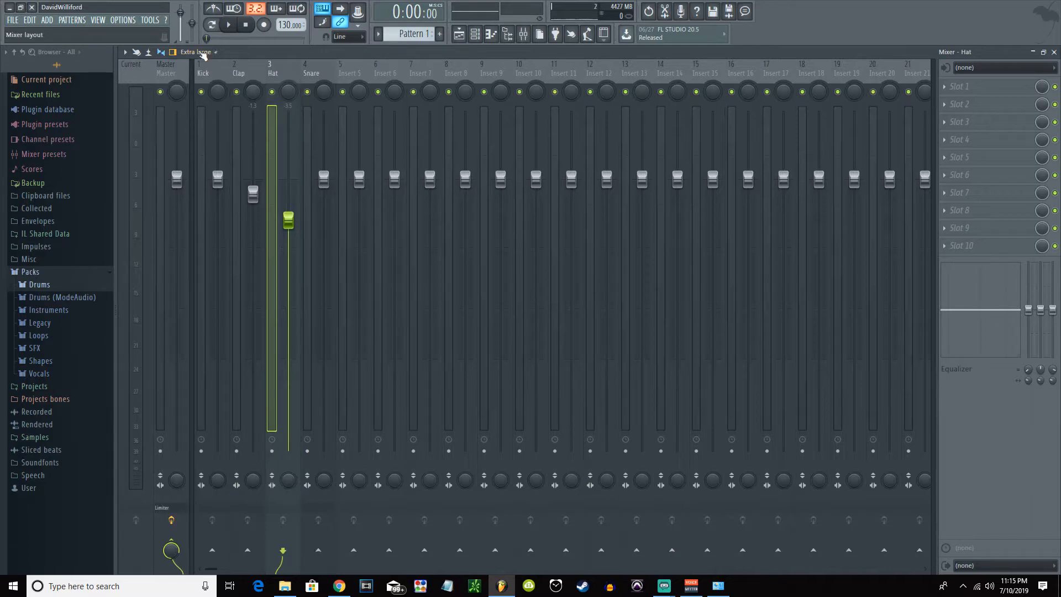
click(204, 53)
click(200, 92)
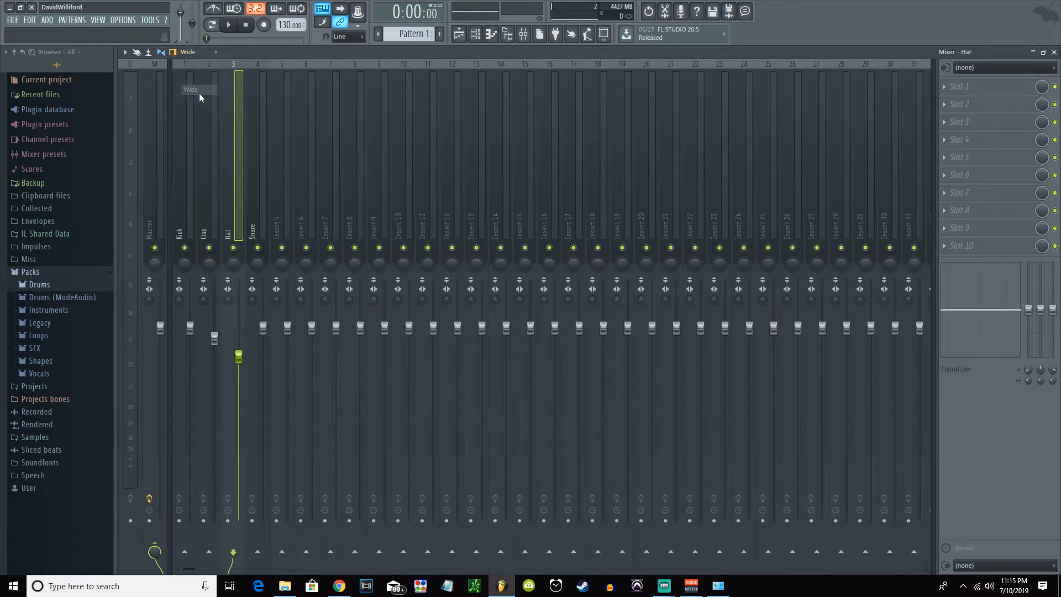
Select the Master track and turn on the mixer's waveform view to watch the track signals as waveforms during playback
click(160, 183)
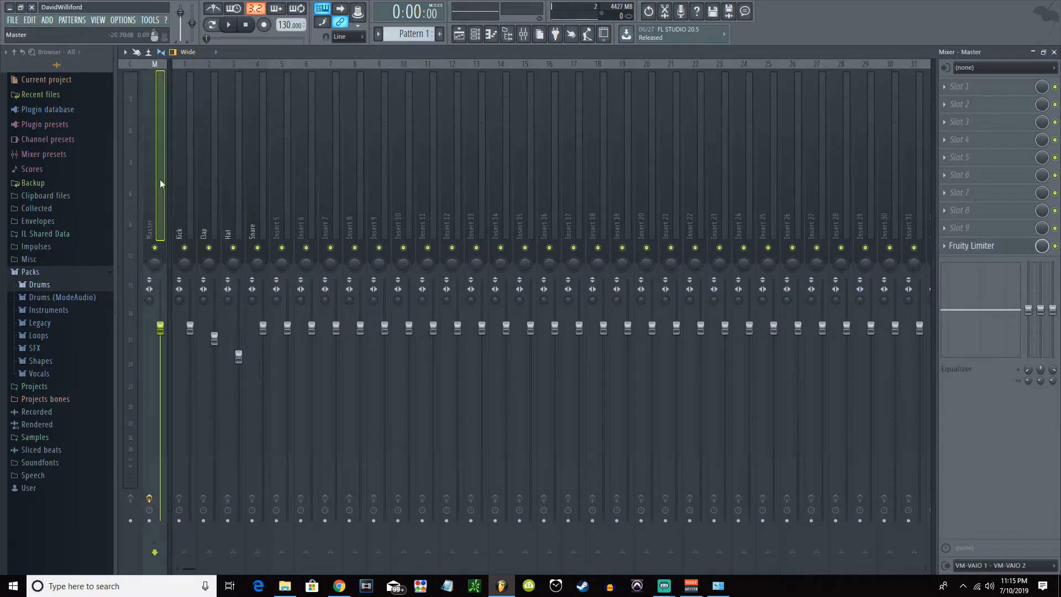
click(149, 52)
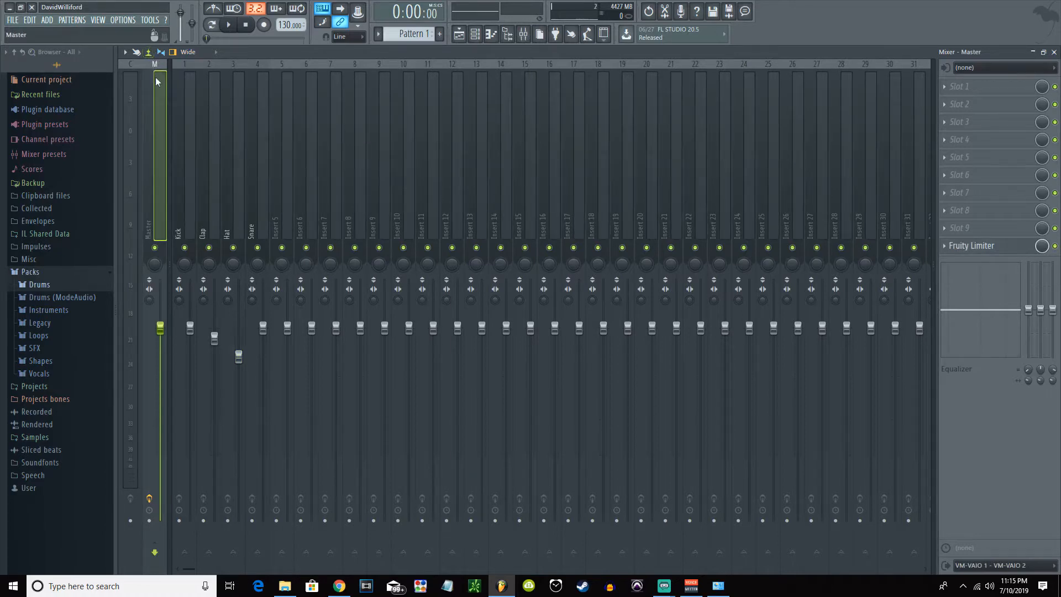
key(space)
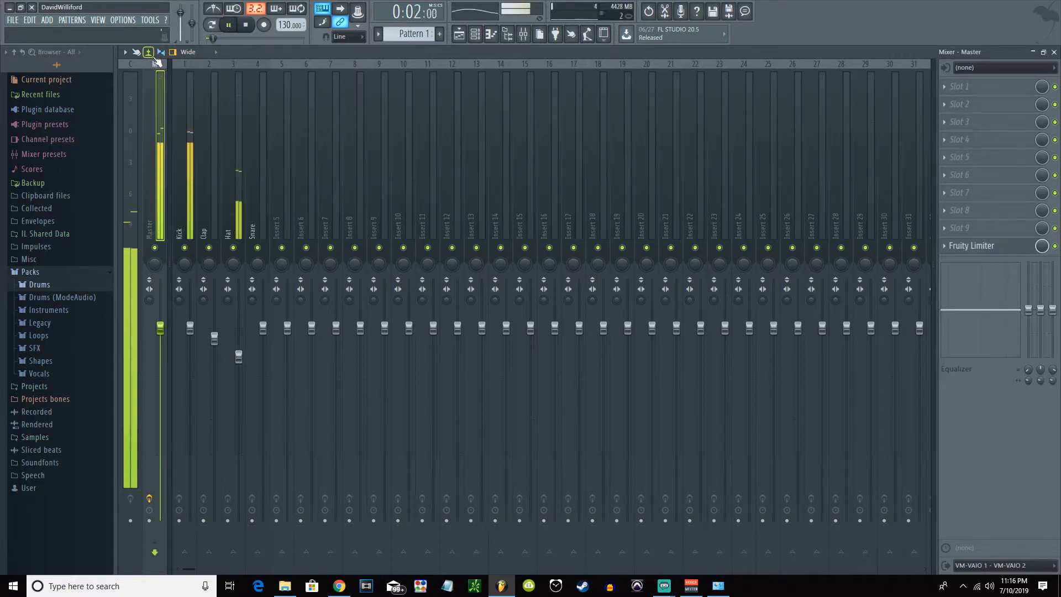
key(space)
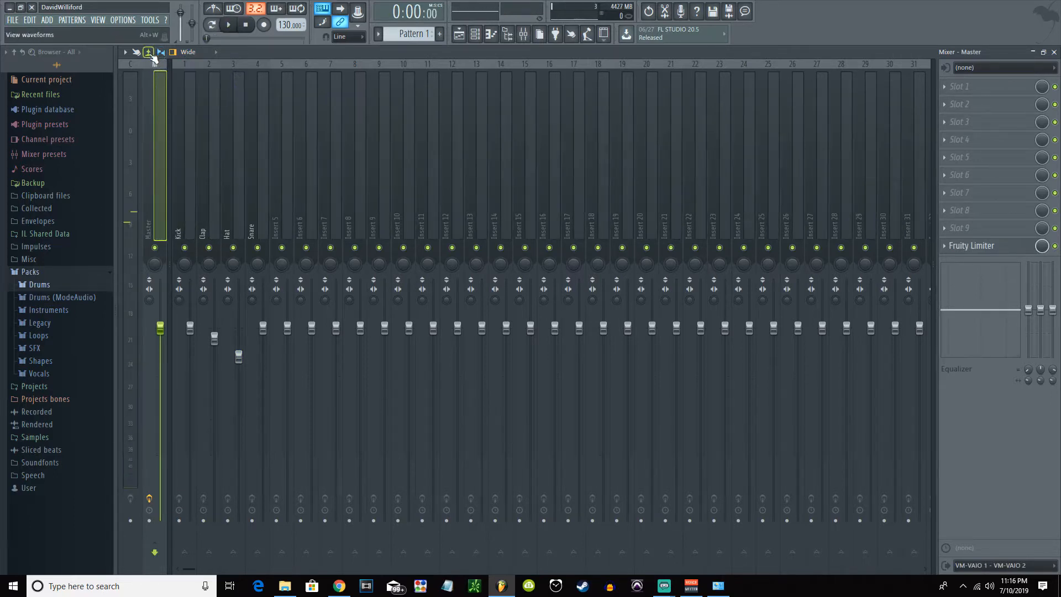
key(space)
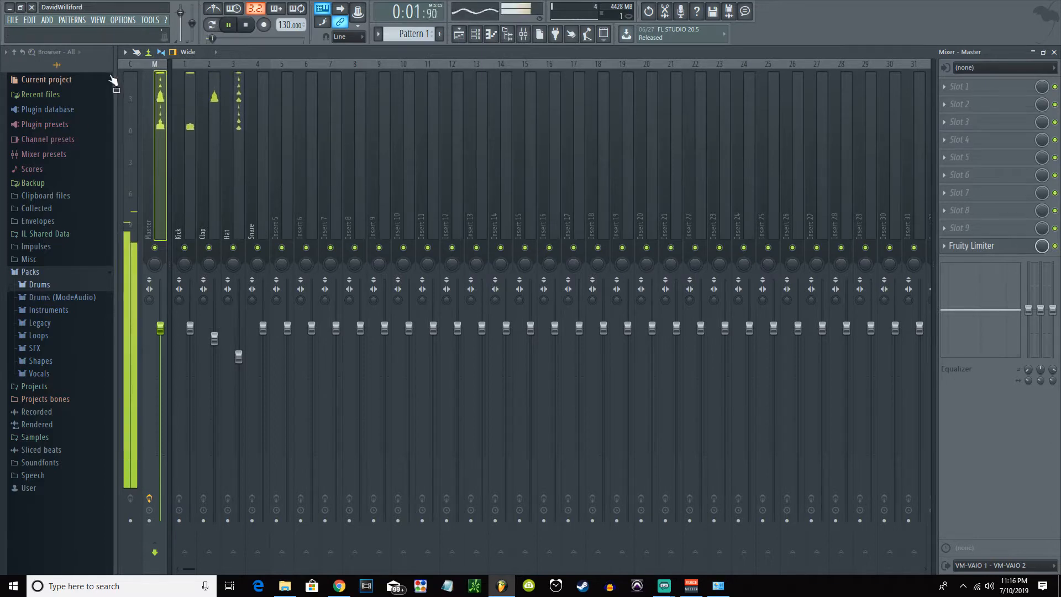
Toggle the mixer's extra volume and stereo properties off and back on, and stop playback
click(161, 52)
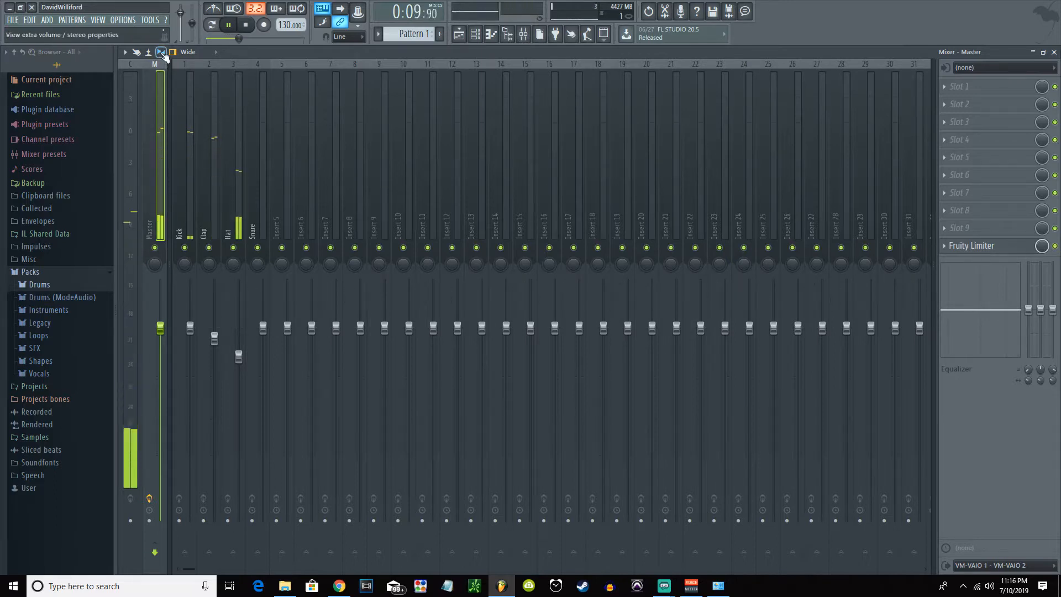
click(161, 52)
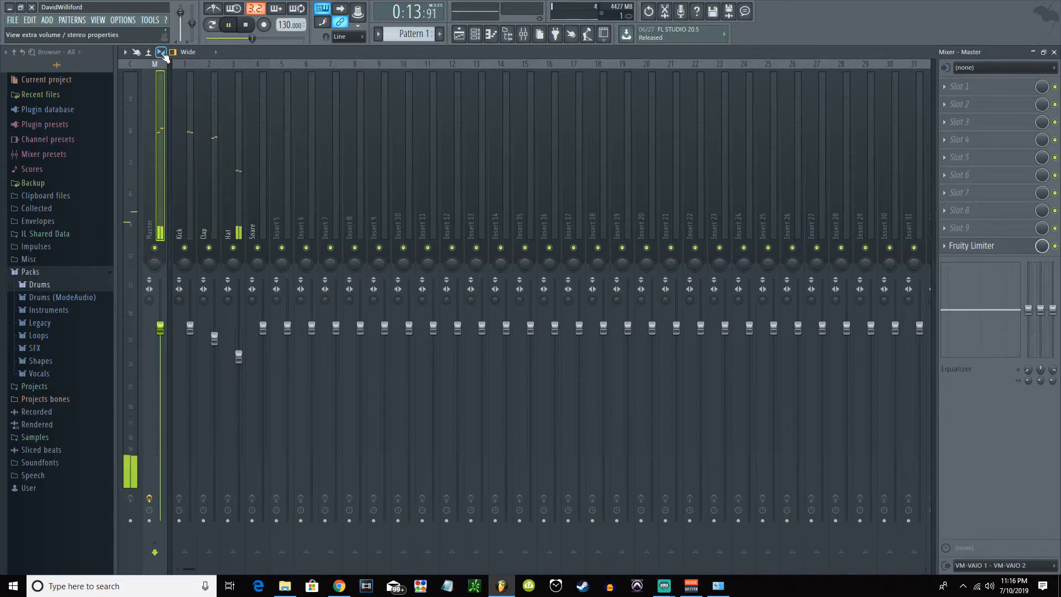
key(space)
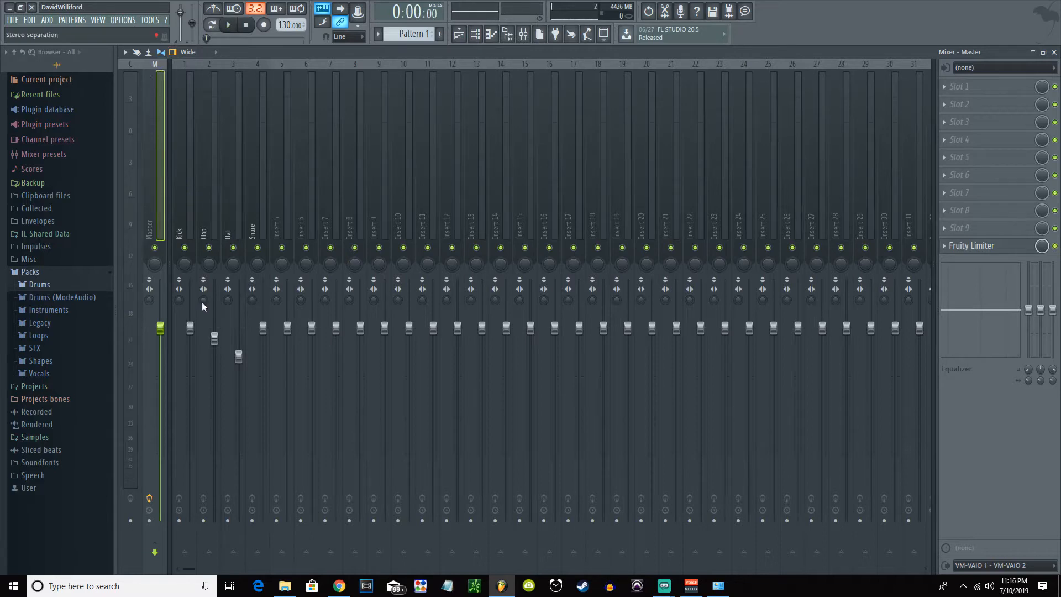
Collapse the Packs folder in the browser, and bring up the playlist with the channel rack over it
click(61, 273)
click(523, 33)
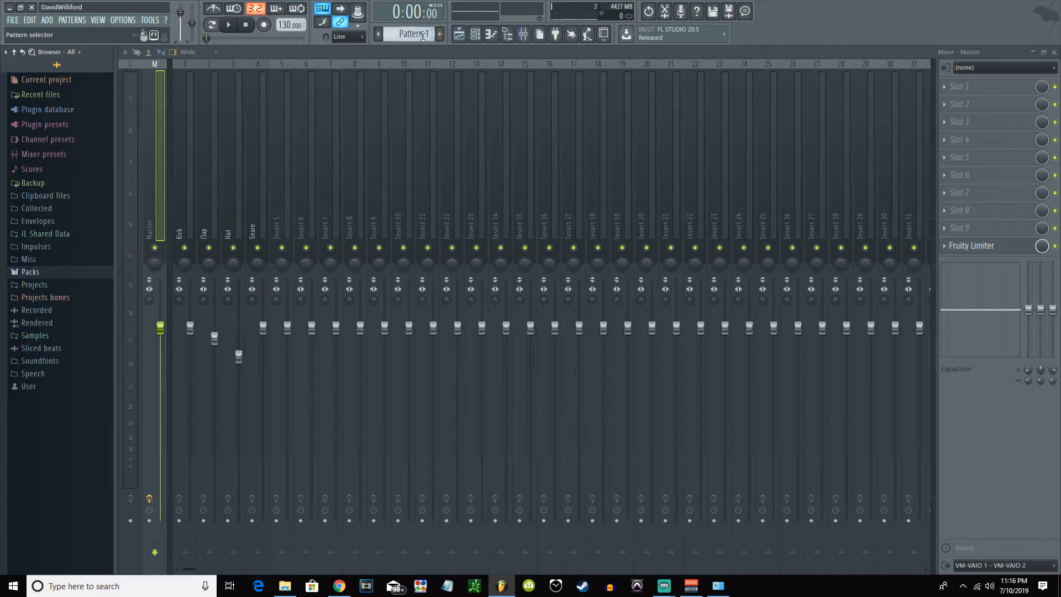
key(F5)
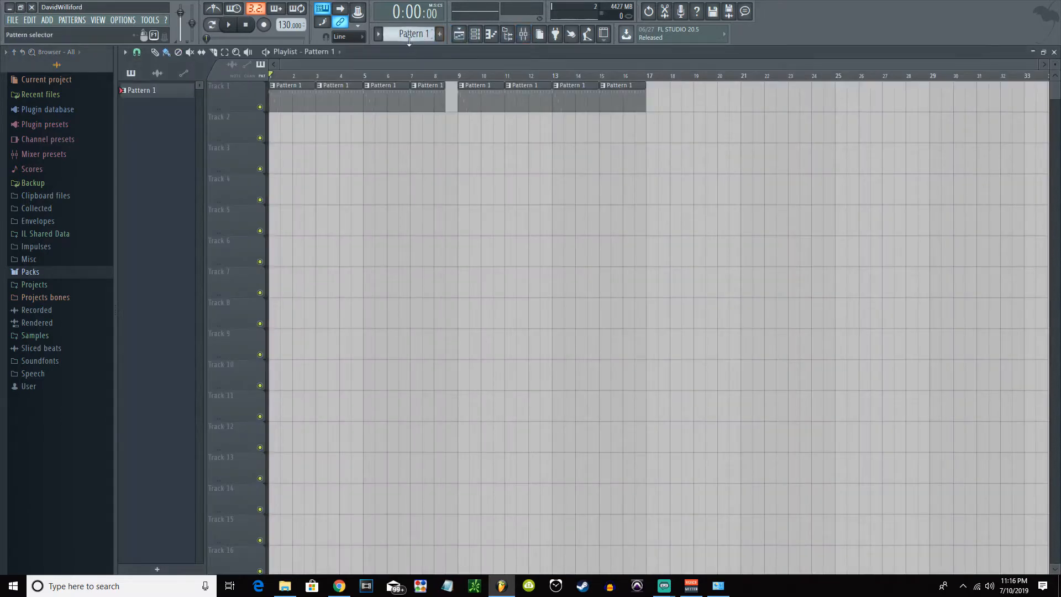
click(476, 35)
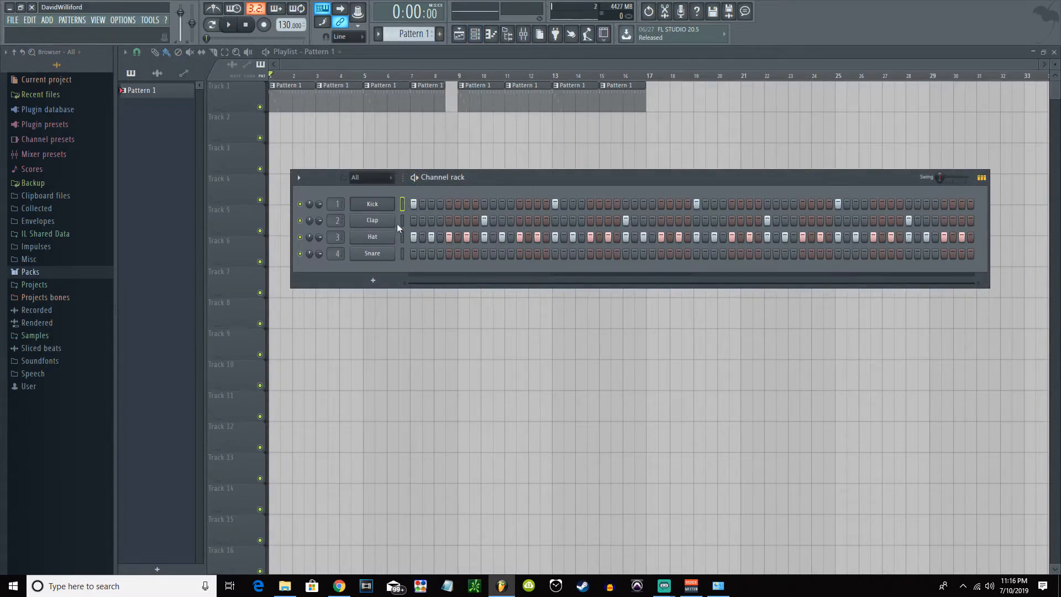
Look over the Kick channel's options and the current pattern's options without applying anything
right_click(375, 207)
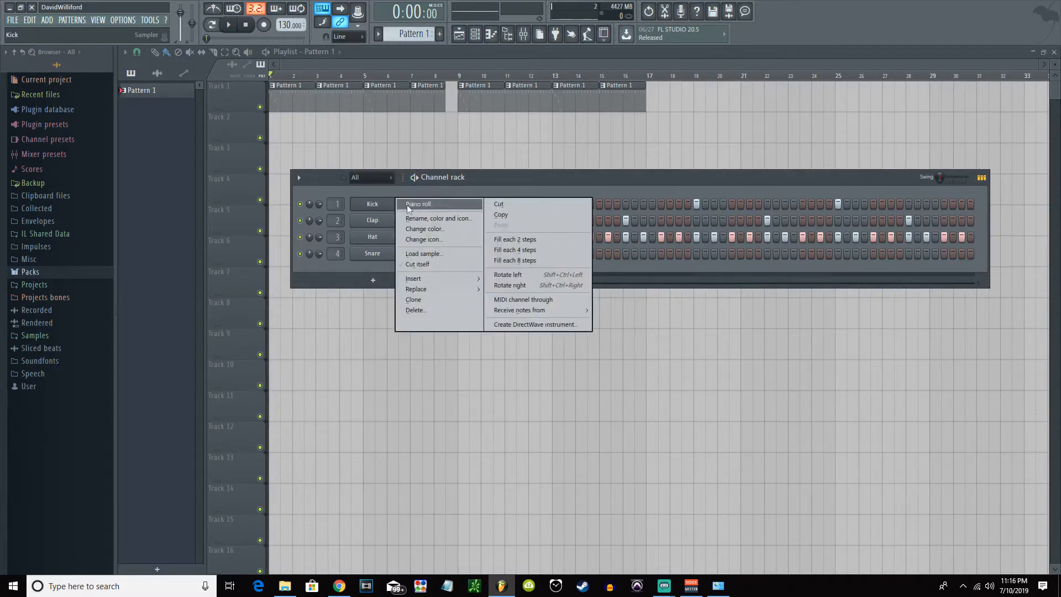
click(407, 36)
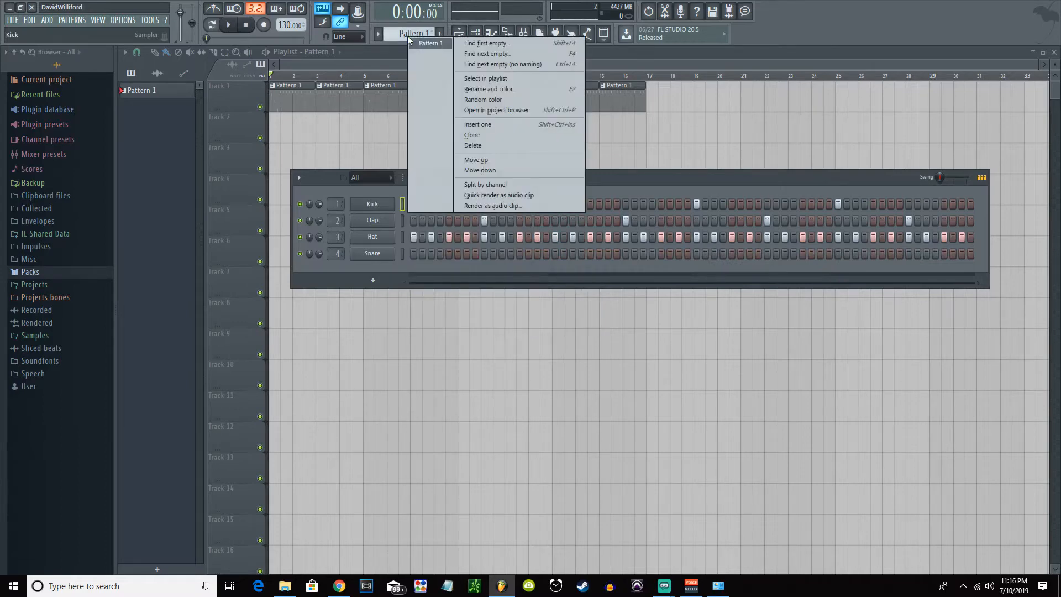
click(662, 177)
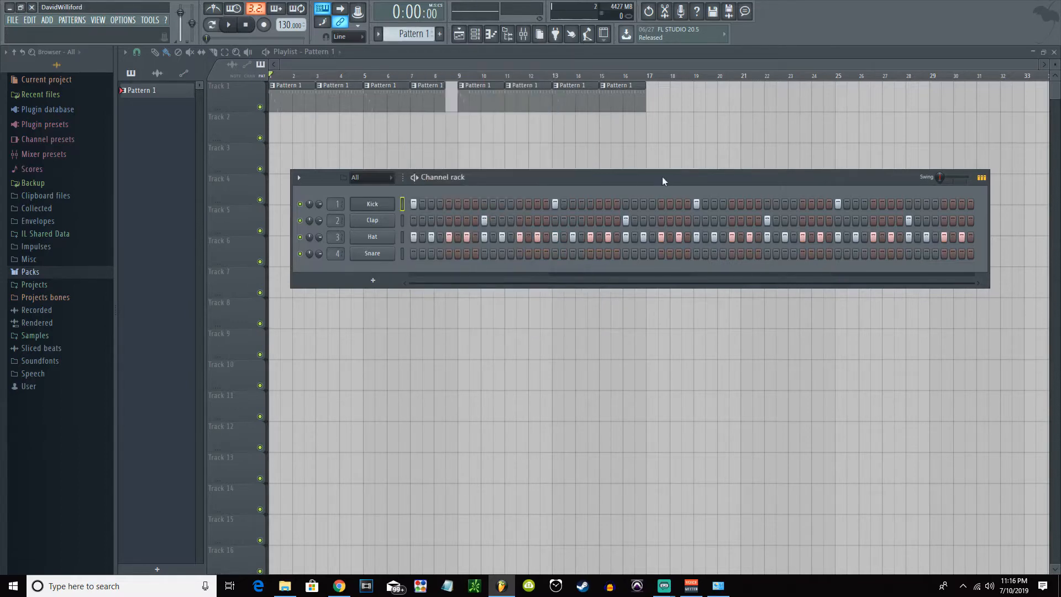
right_click(387, 206)
click(492, 178)
Assign a random color to Pattern 1 from the pattern options
mouse_move(408, 33)
mouse_down()
mouse_move(409, 23)
mouse_move(408, 34)
mouse_up()
click(406, 35)
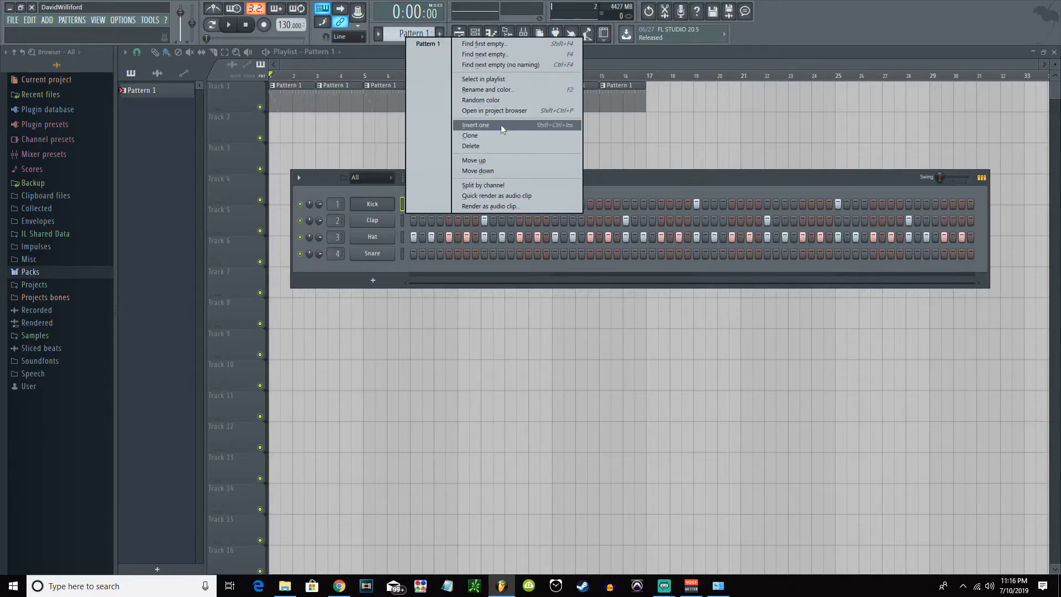
click(378, 33)
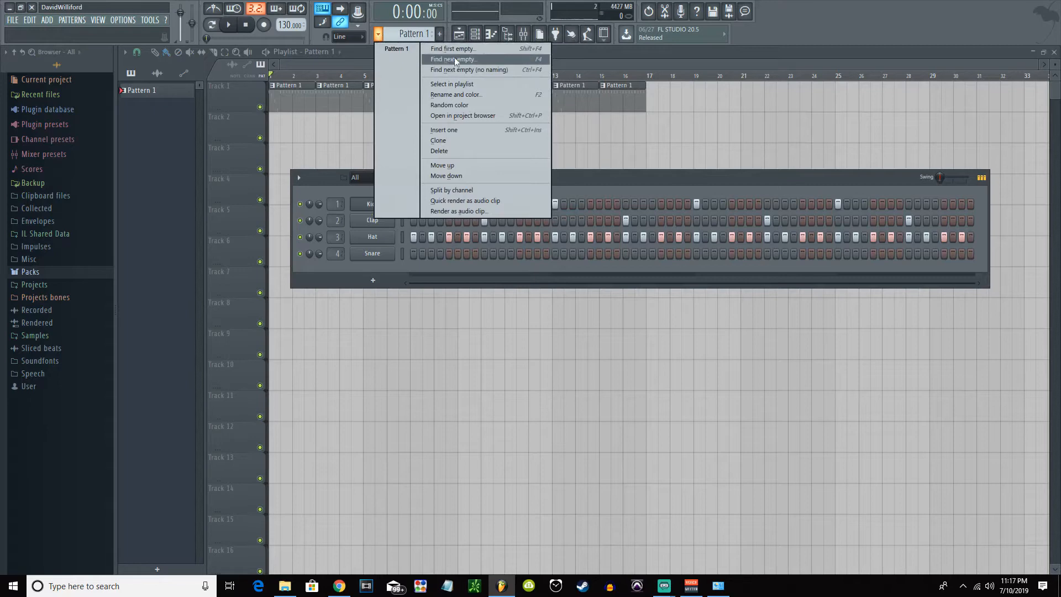
click(468, 108)
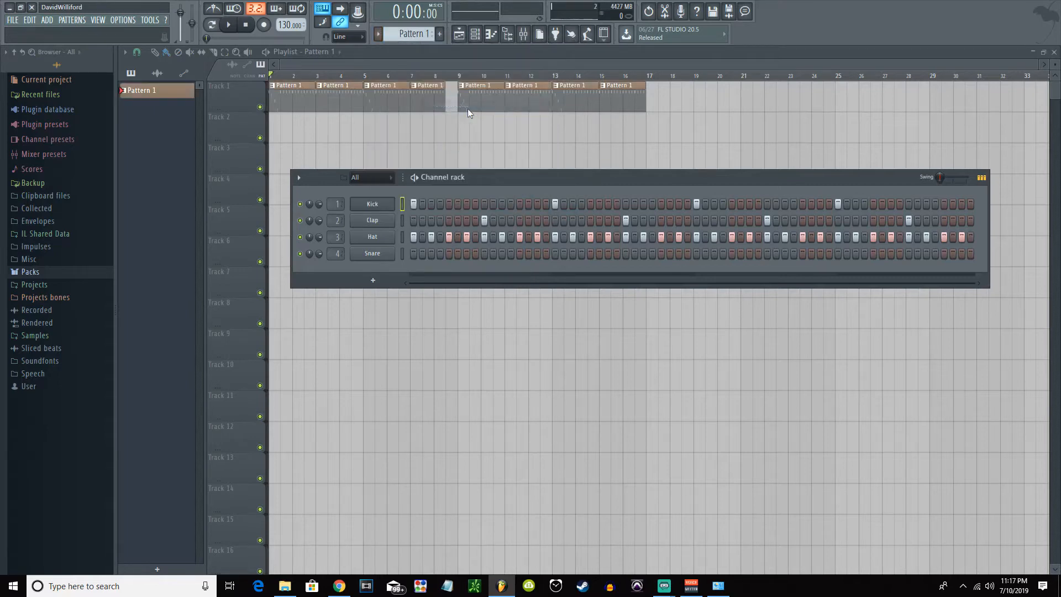
Rename Pattern 1 as "drums"
right_click(184, 93)
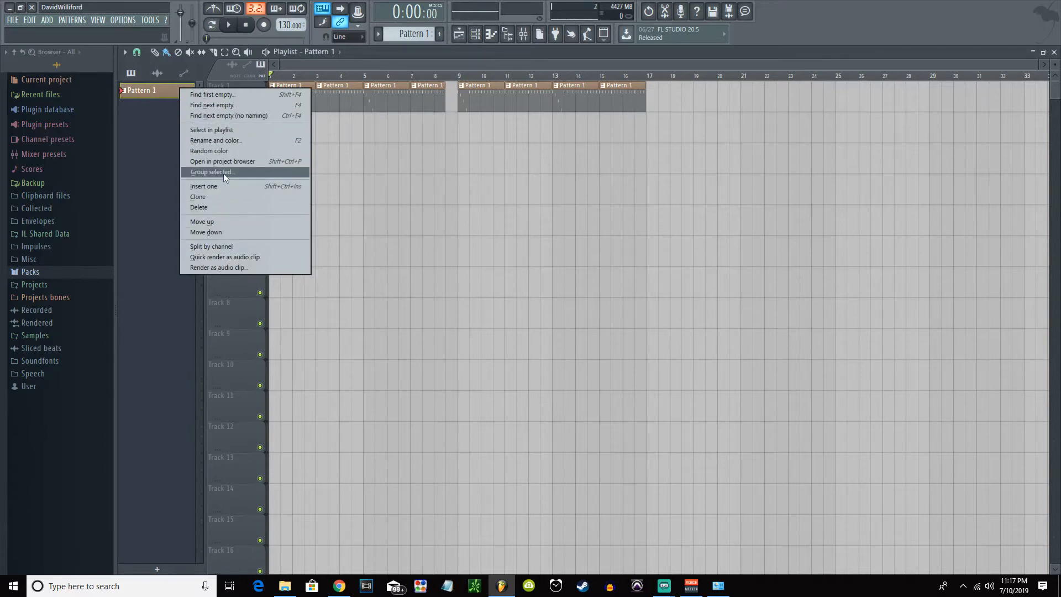
click(153, 140)
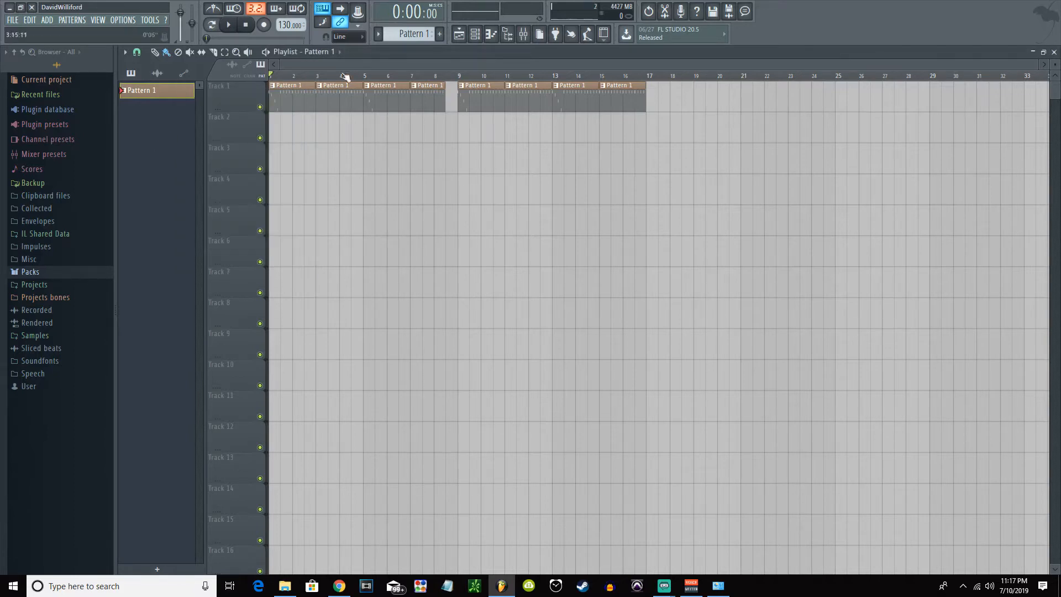
click(378, 34)
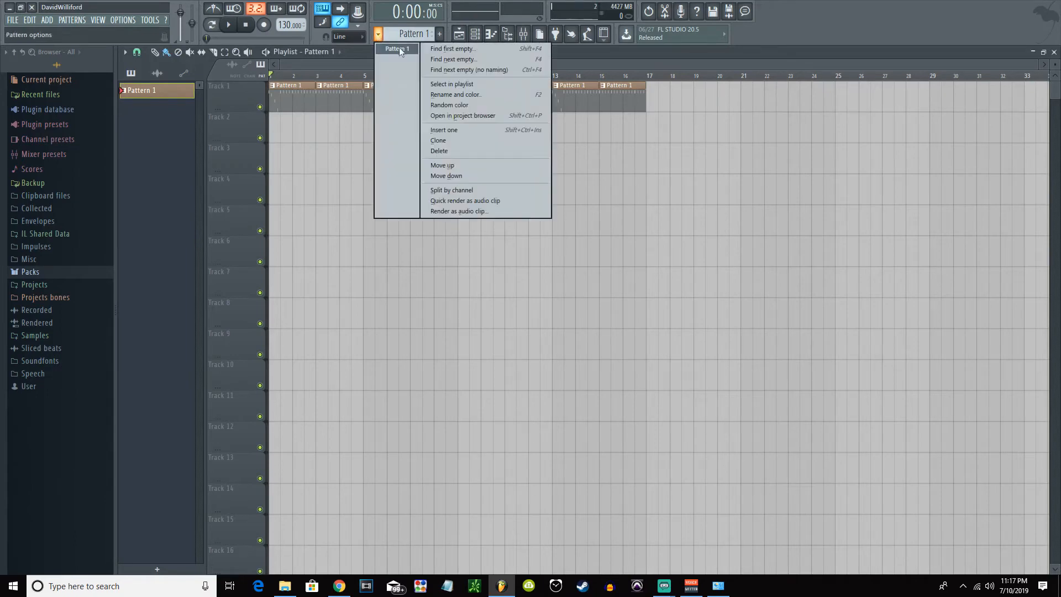
click(476, 95)
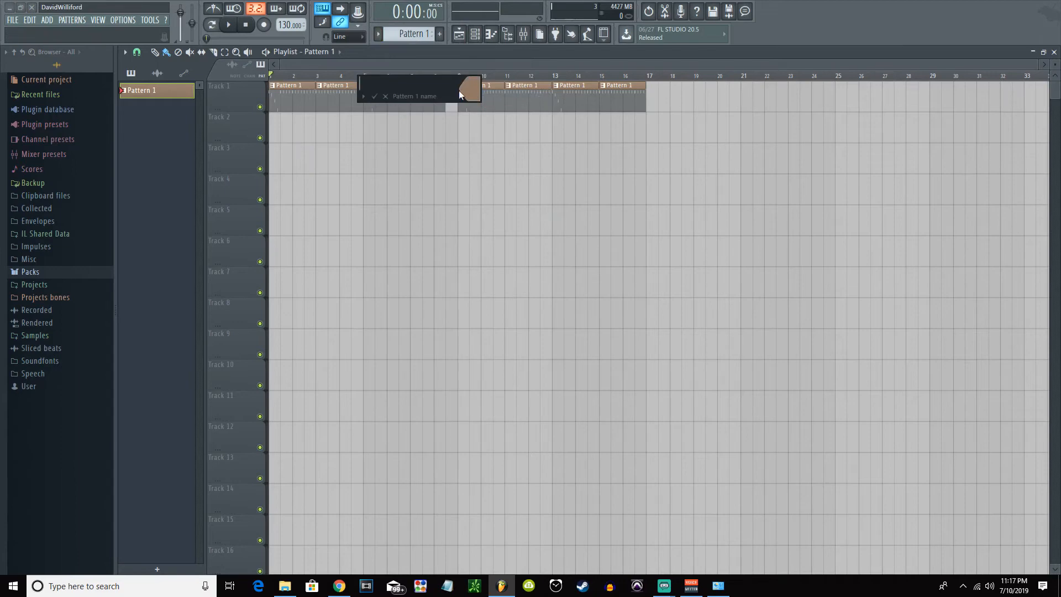
text(drums)
key(Return)
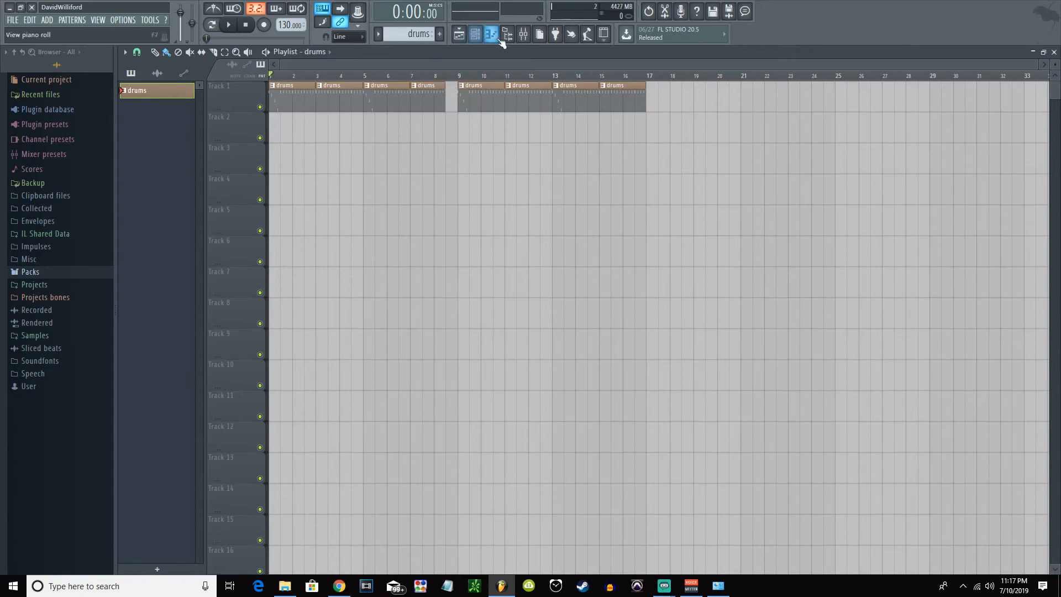
Move the reopened channel rack lower over the playlist, and view the mixer and channel rack before returning to the playlist alone
click(475, 33)
drag(494, 177, 477, 249)
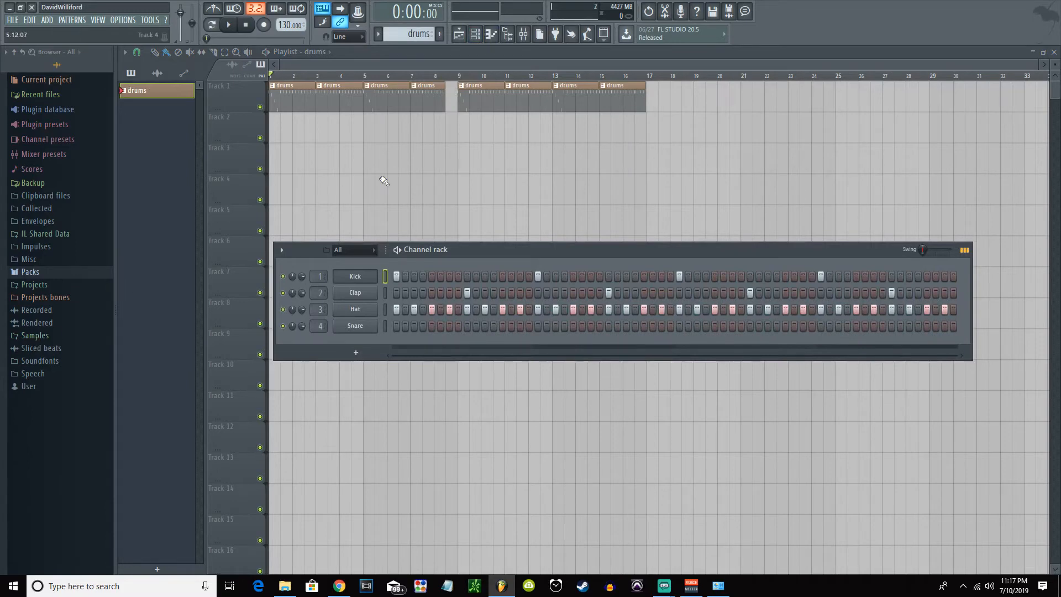
click(523, 34)
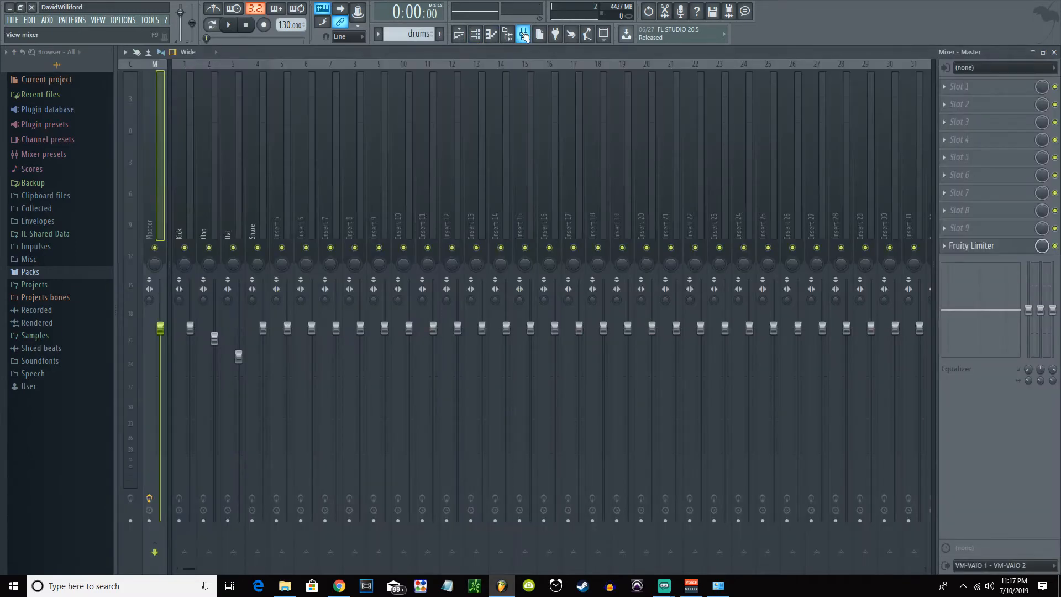
click(460, 34)
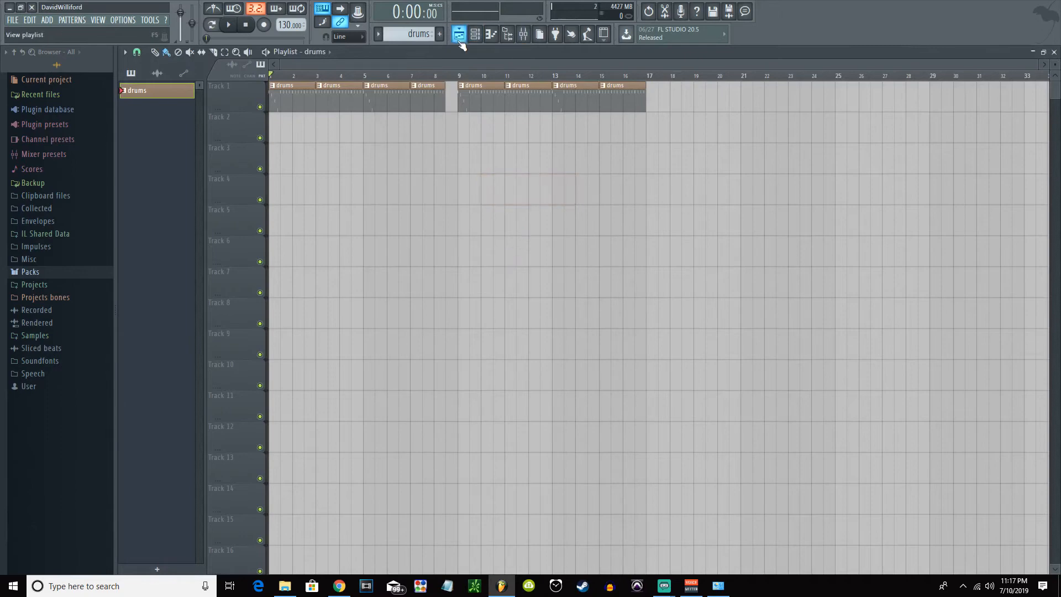
click(474, 34)
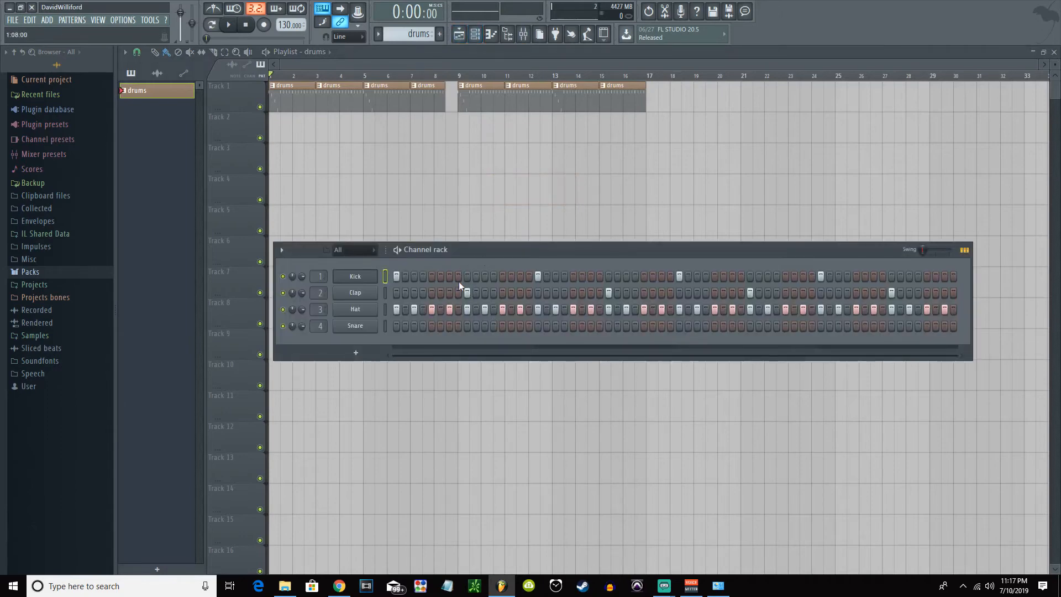
click(460, 34)
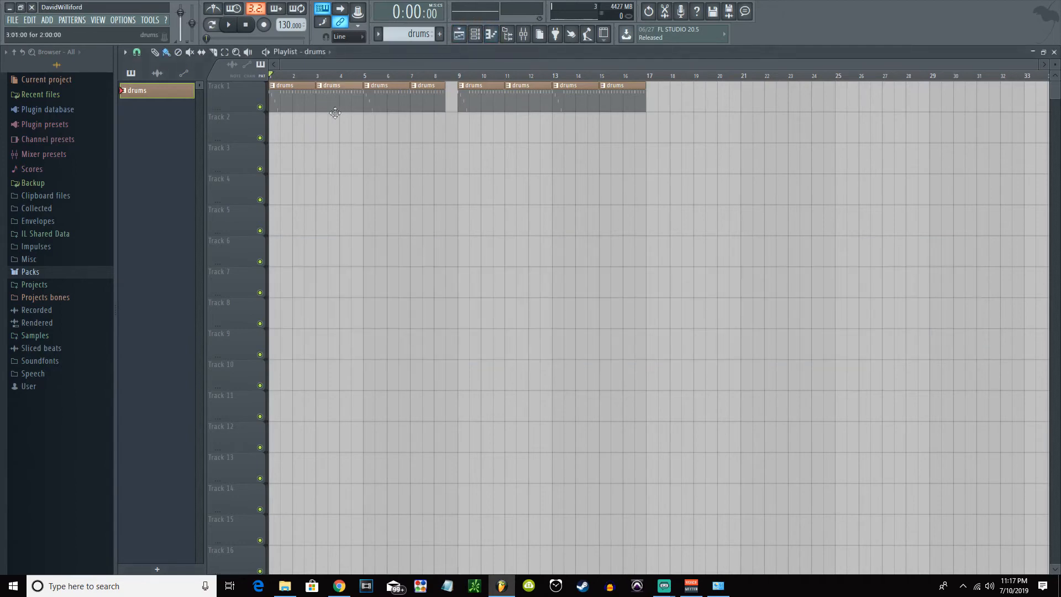
Open the piano roll from the playlist and view the notes of the Kick, Hat and Clap channels in turn
mouse_move(334, 93)
mouse_down()
mouse_move(313, 127)
mouse_move(347, 128)
mouse_move(335, 89)
mouse_up()
click(491, 34)
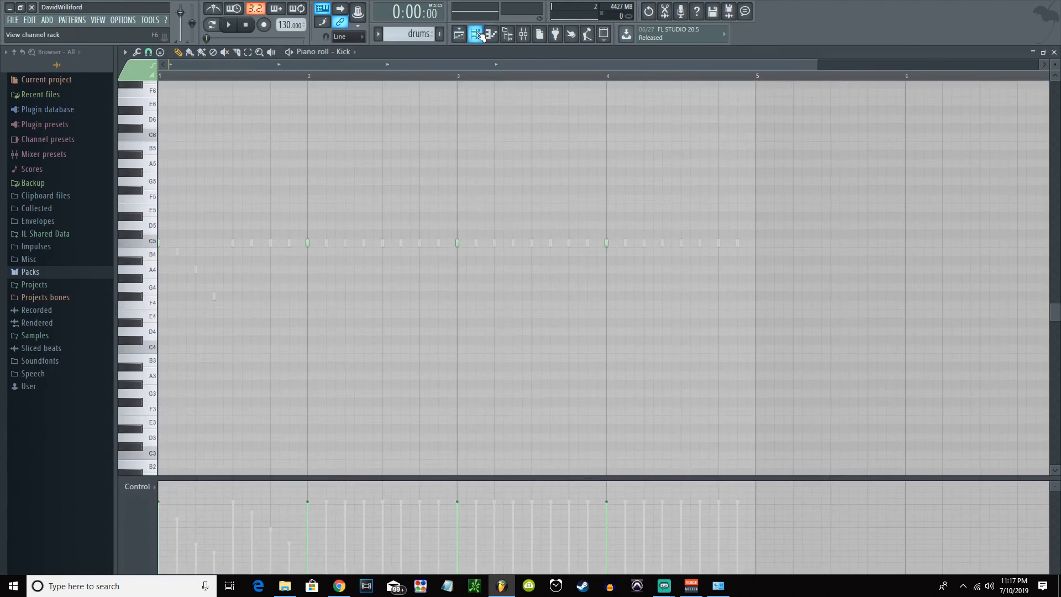
click(475, 34)
click(497, 31)
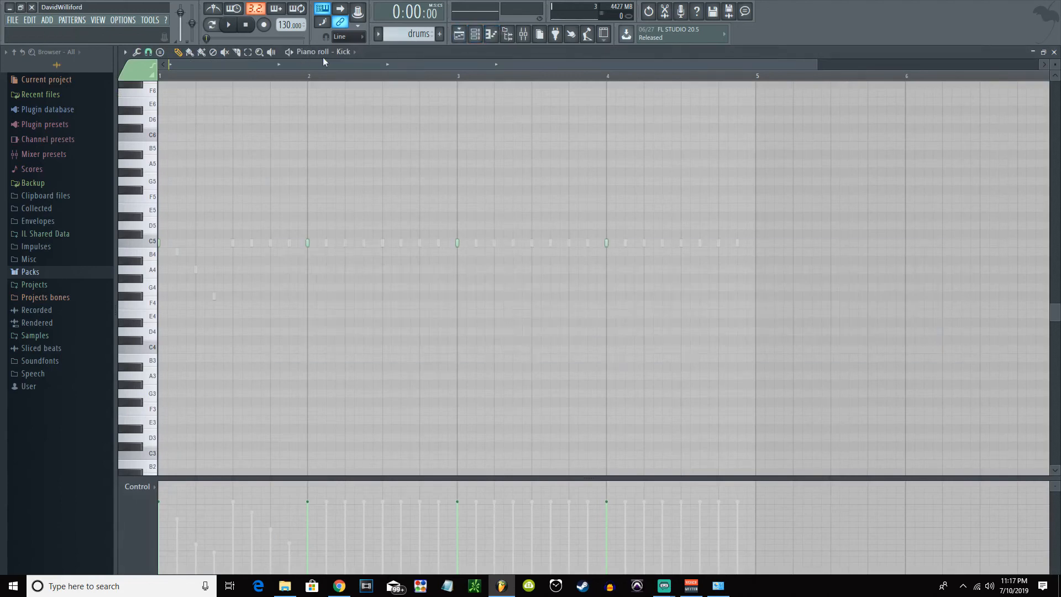
click(347, 52)
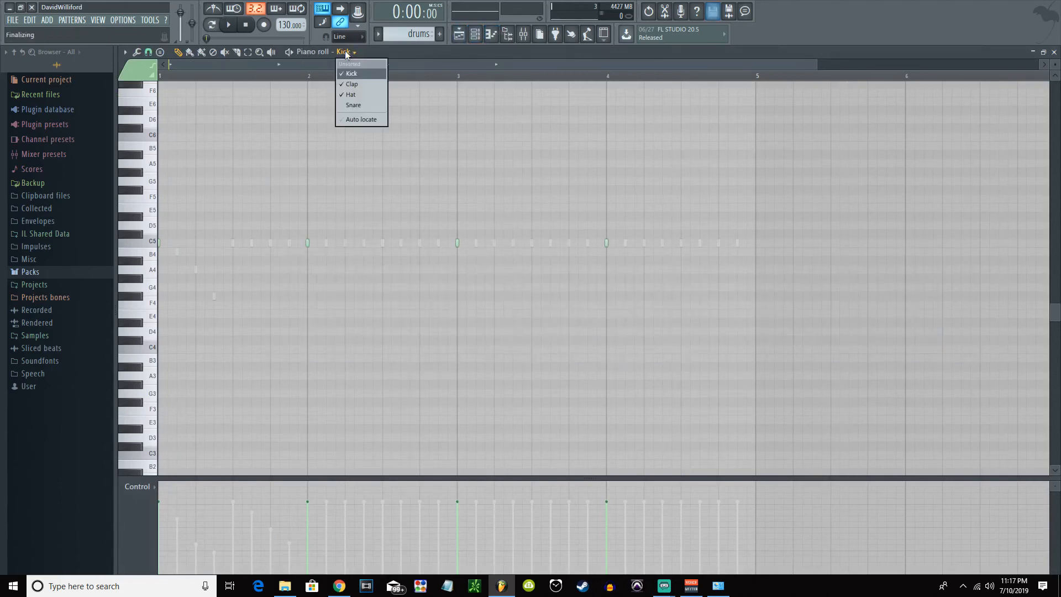
click(368, 95)
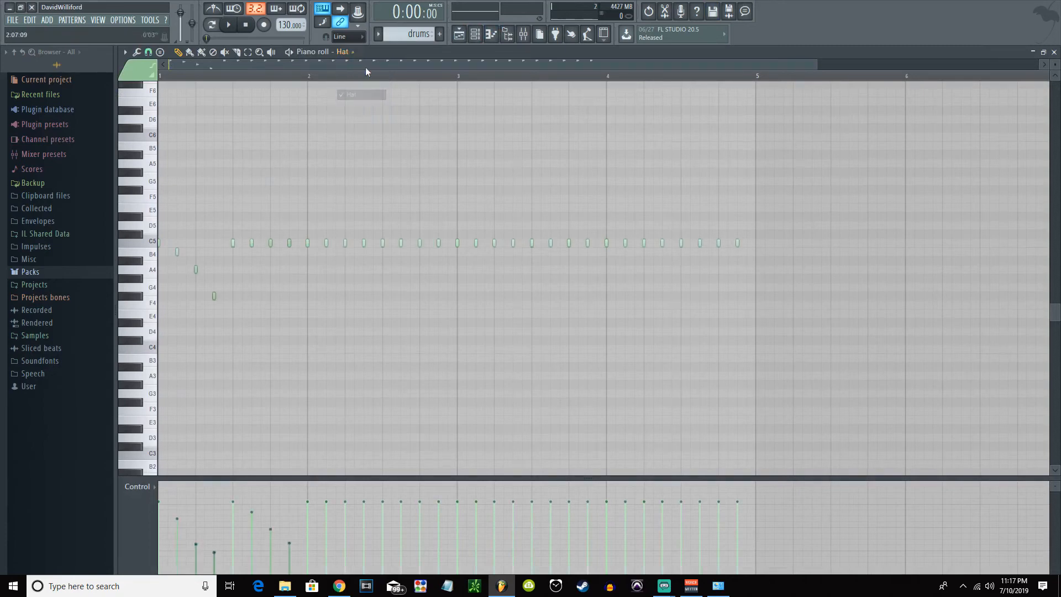
click(347, 51)
click(360, 85)
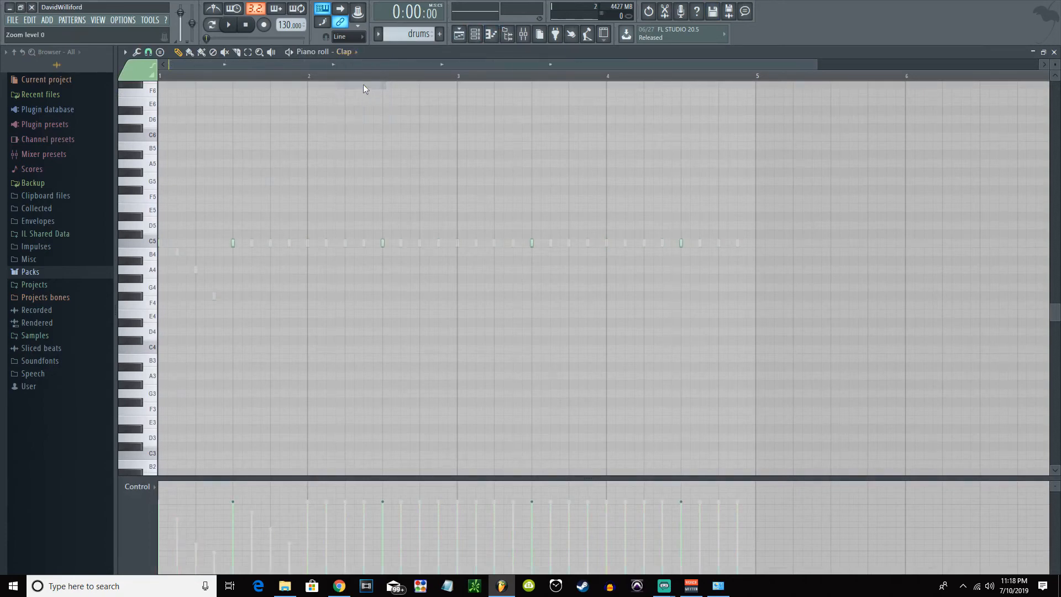
Toggle the browser's visibility, leaving it shown beside the piano roll
click(507, 34)
click(508, 35)
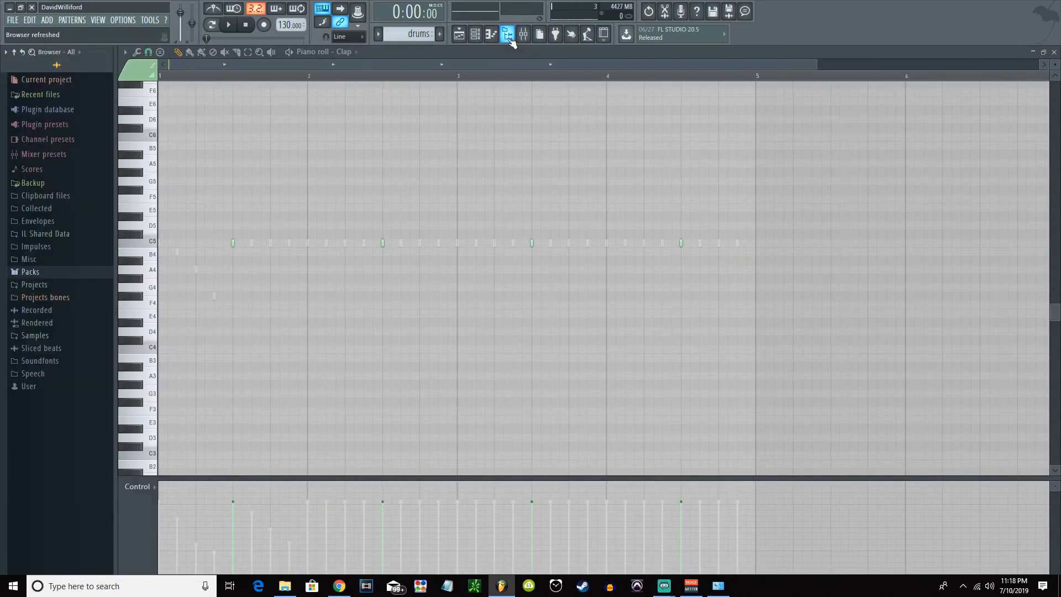
click(508, 36)
click(509, 37)
View the mixer, comparing the Kick and other insert tracks with the Master track, and return to the playlist
click(524, 35)
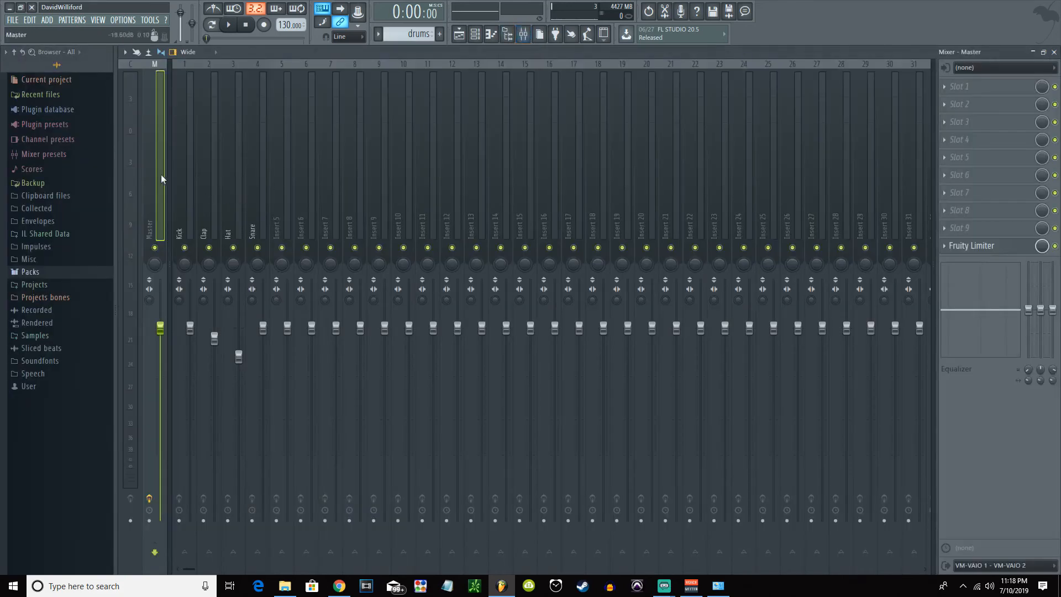
click(369, 175)
click(226, 211)
click(183, 214)
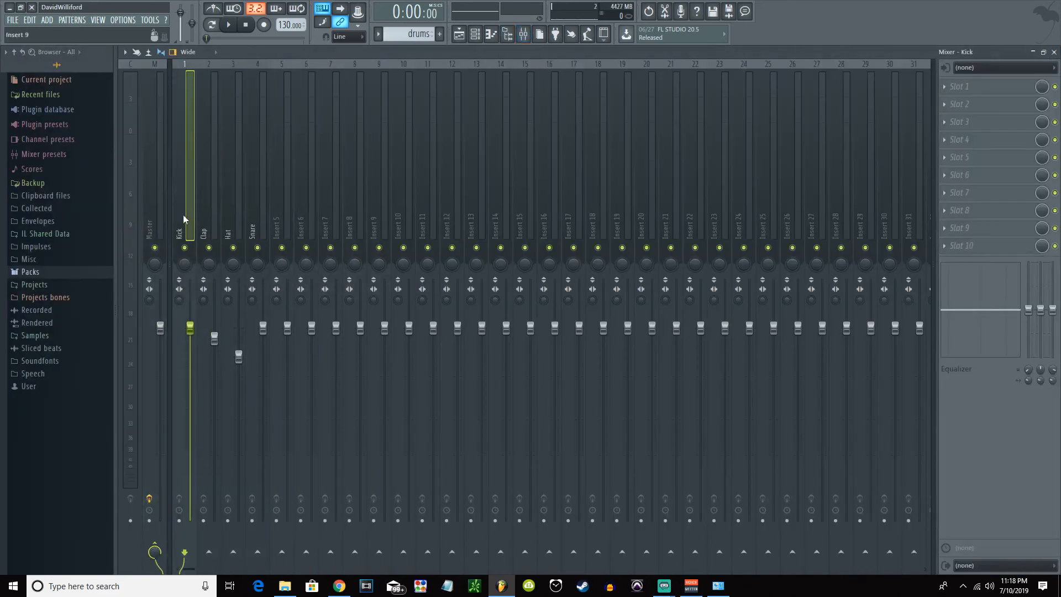
click(450, 196)
click(476, 185)
click(185, 199)
click(155, 198)
click(185, 202)
click(300, 200)
drag(299, 197, 160, 205)
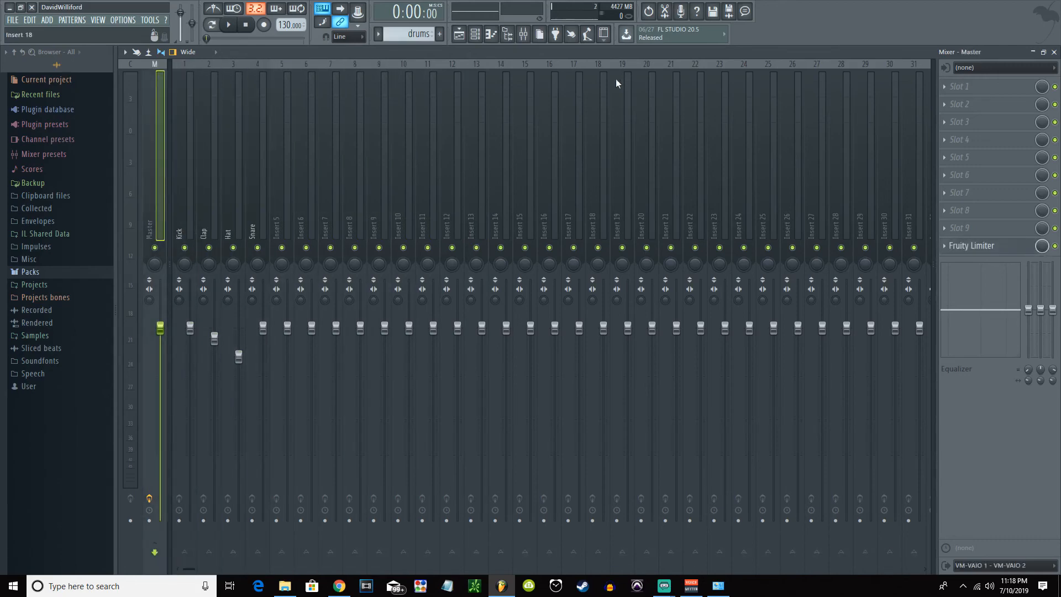
click(460, 36)
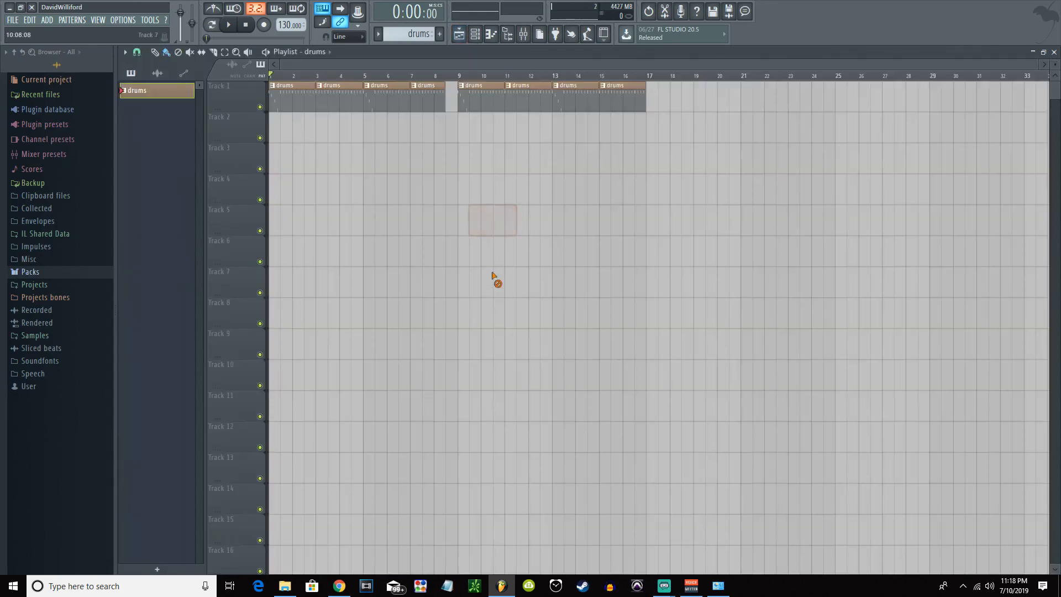